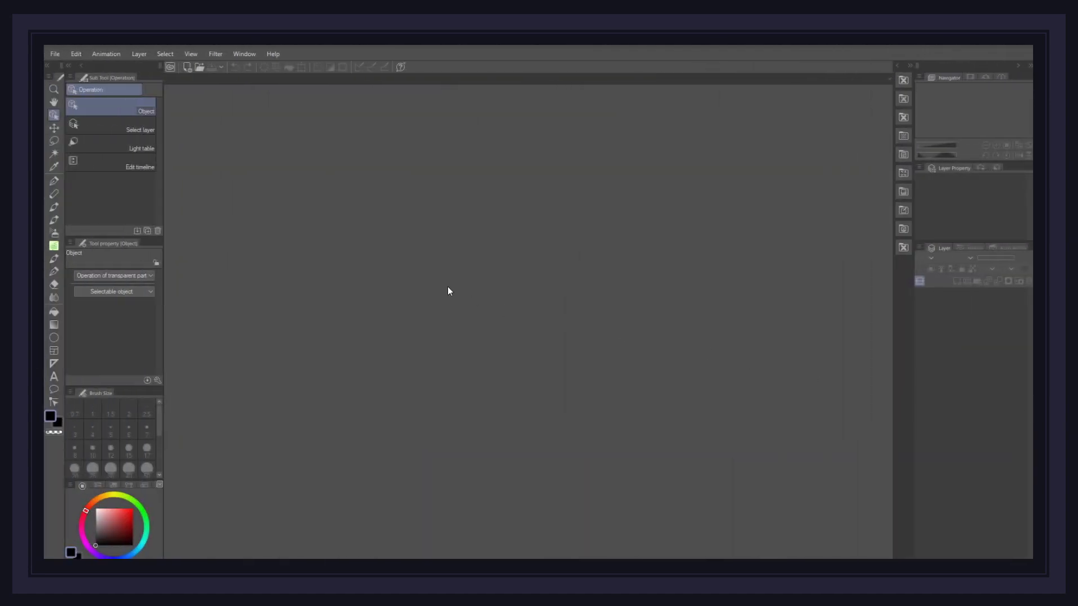
# Create a blank 3840 × 2160 px canvas with resolution 300 from File > New
pyautogui.click(55, 53)
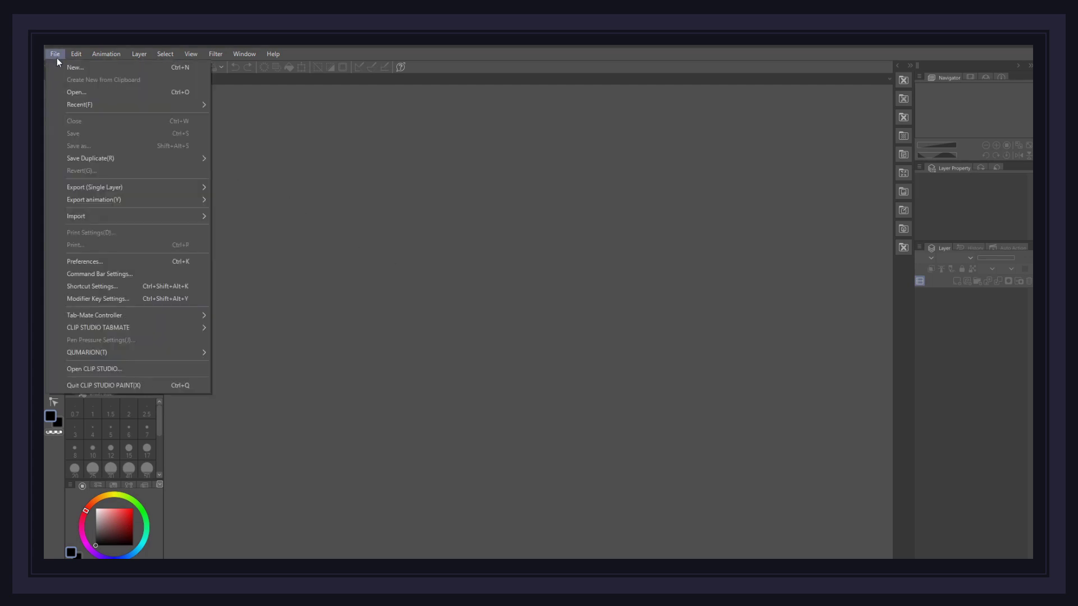
pyautogui.click(62, 70)
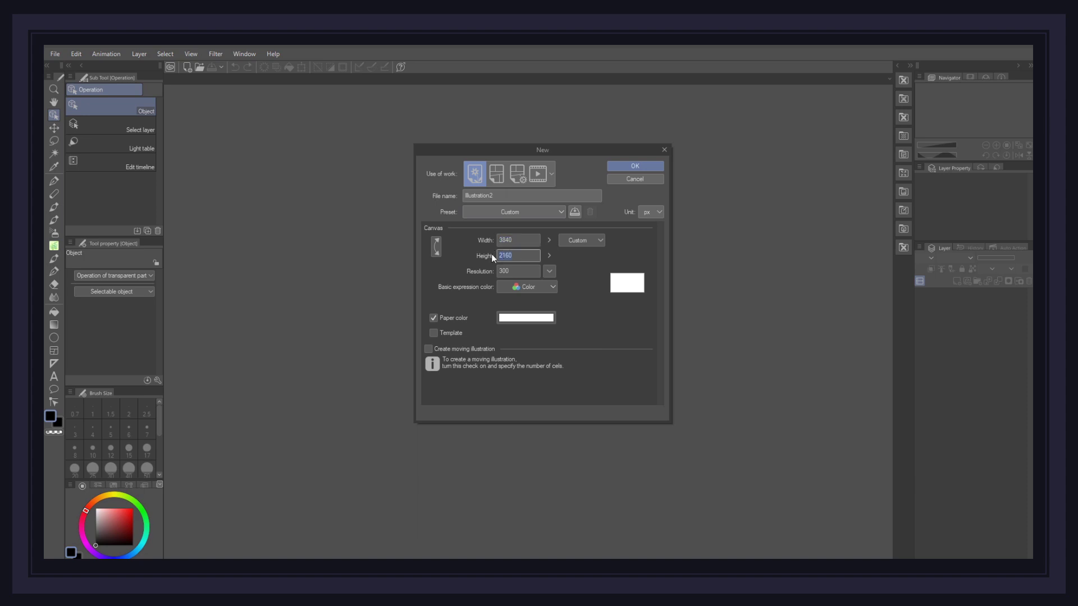
pyautogui.click(532, 272)
pyautogui.click(629, 165)
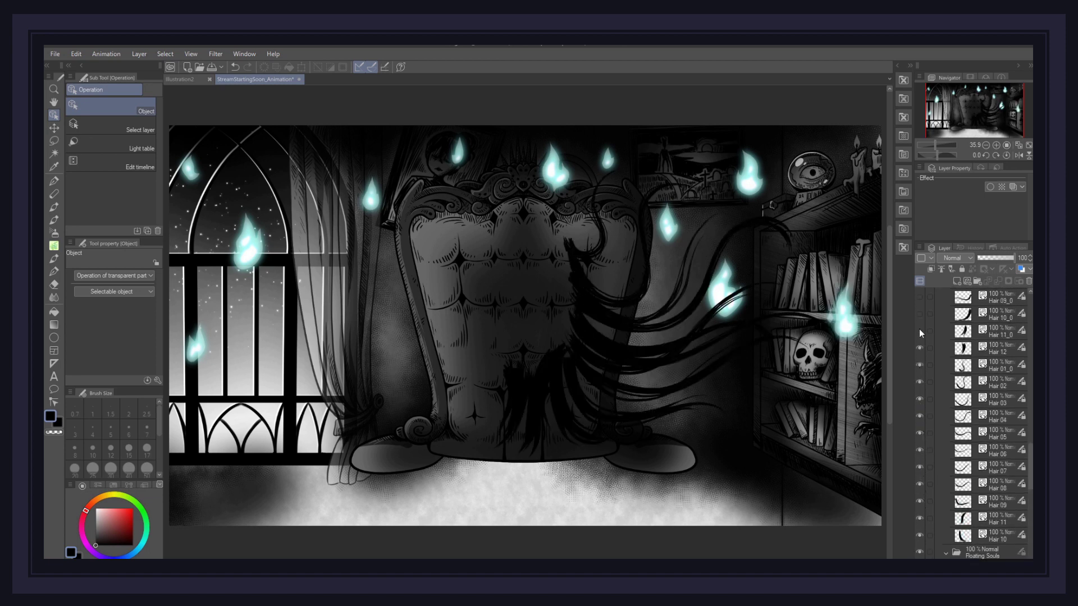
# Reveal the table, bloody writing, bottles, flower vase and candle layers one by one
pyautogui.scroll(5, 955, 421)
pyautogui.moveTo(919, 494); pyautogui.dragTo(919, 296)
pyautogui.scroll(4, 921, 473)
pyautogui.scroll(5, 930, 502)
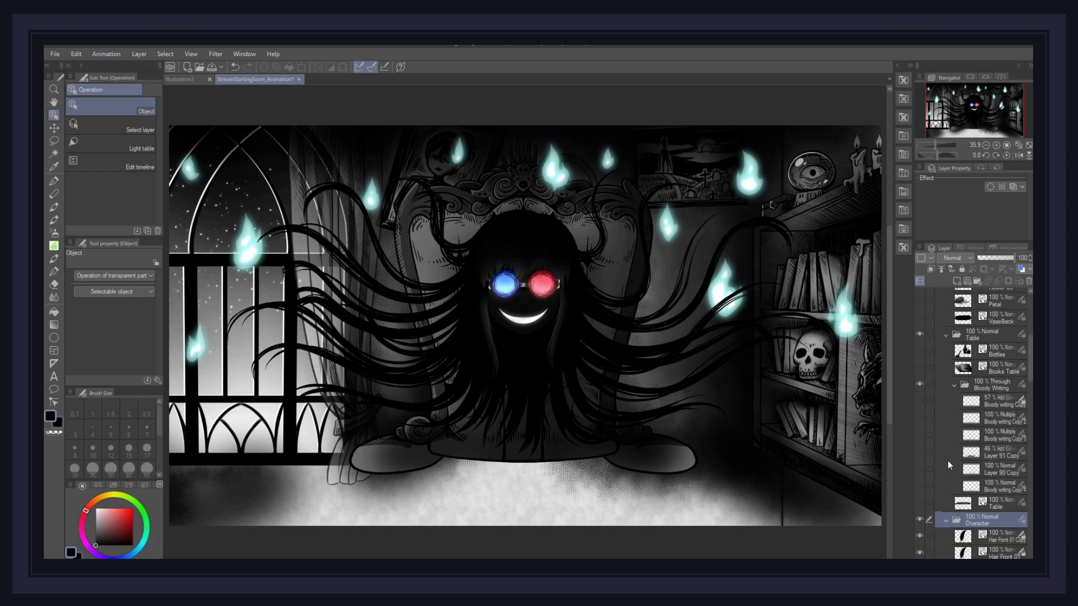
pyautogui.click(920, 454)
pyautogui.scroll(3, 948, 485)
pyautogui.click(921, 479)
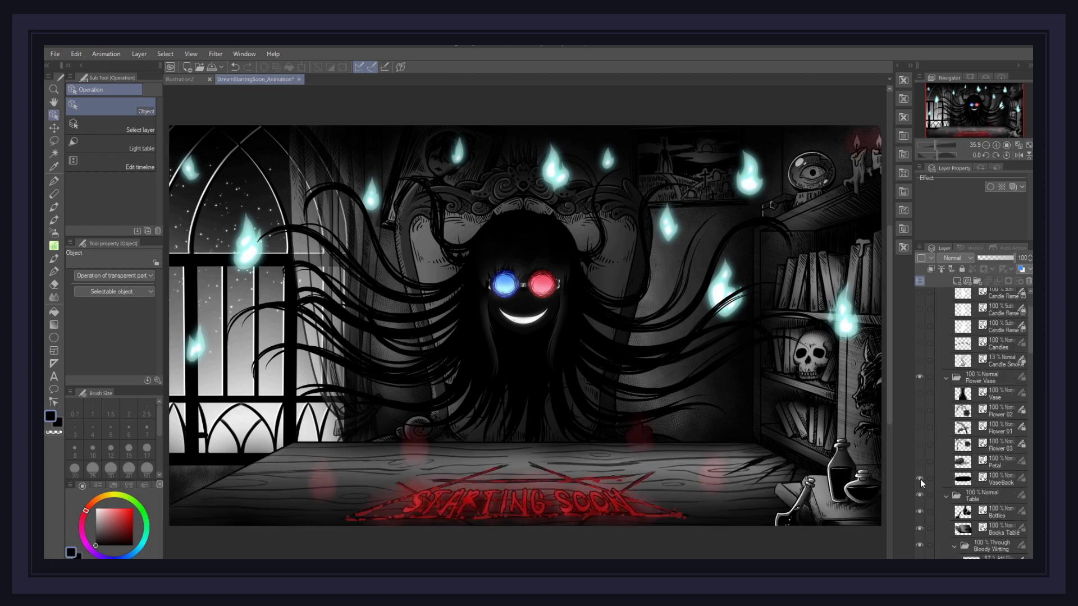
pyautogui.click(919, 395)
pyautogui.click(920, 349)
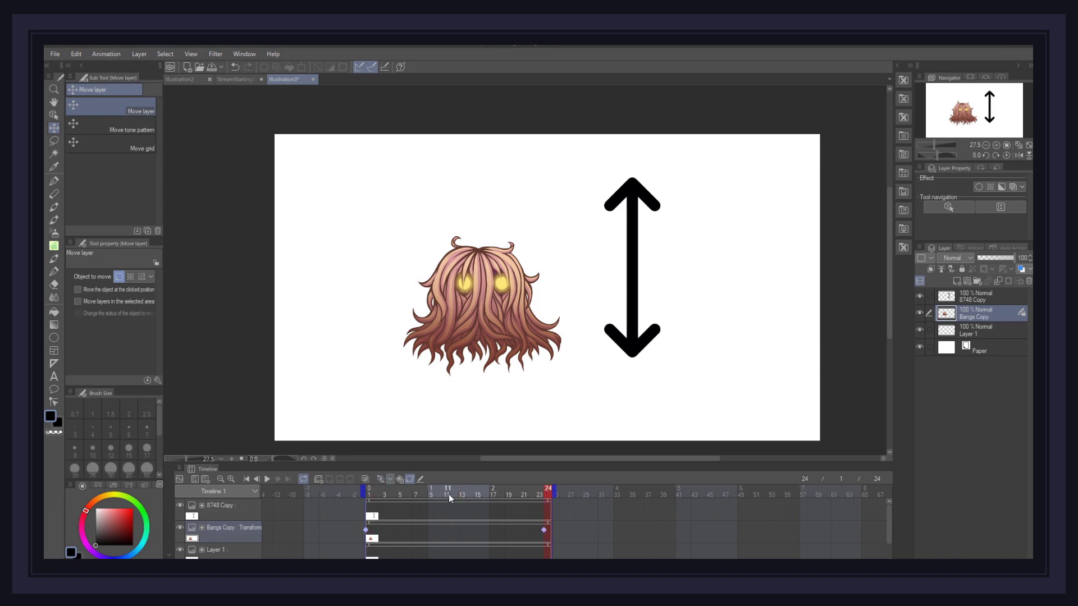
# Lift the hair layer higher at frame 12 and play the bobbing animation
pyautogui.moveTo(479, 320); pyautogui.dragTo(489, 233)
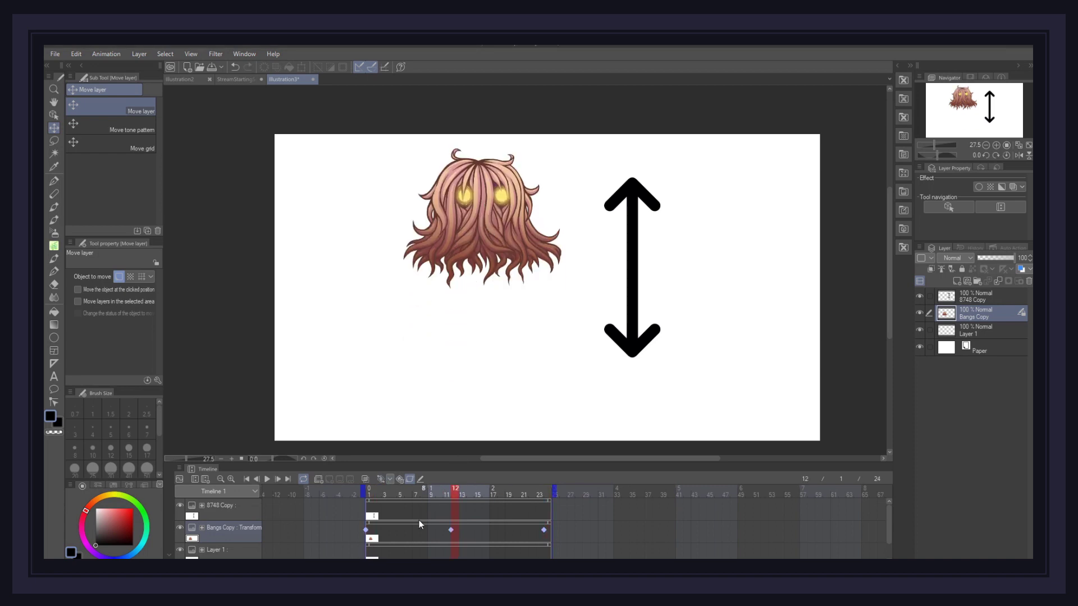
pyautogui.click(267, 480)
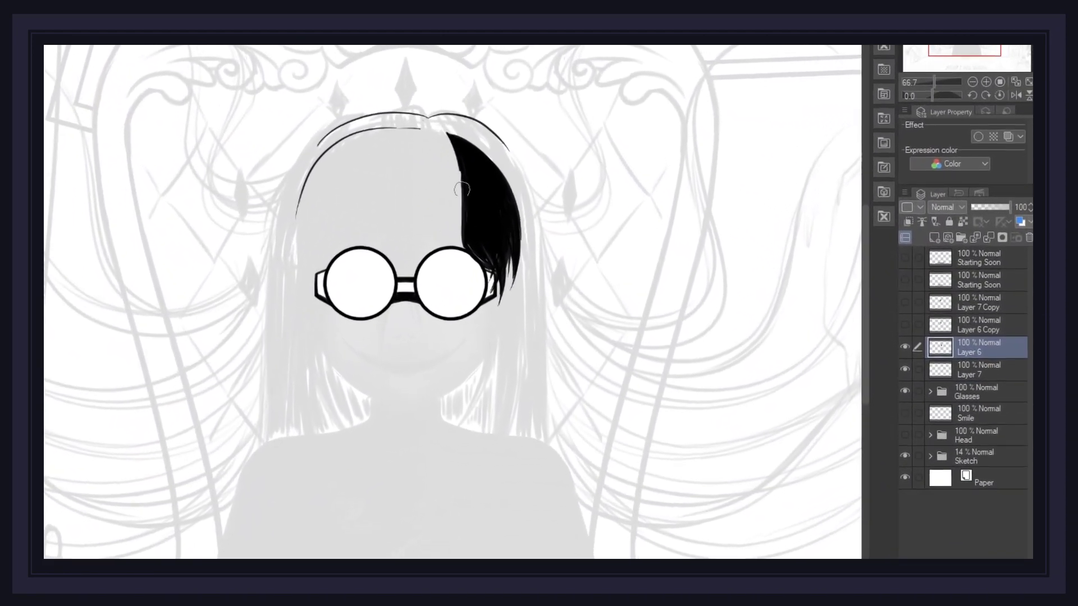
# Show Layer 7 Copy and Layer 6 Copy, then rotate the Layer 6 bangs slightly counter-clockwise
pyautogui.click(904, 303)
pyautogui.click(904, 325)
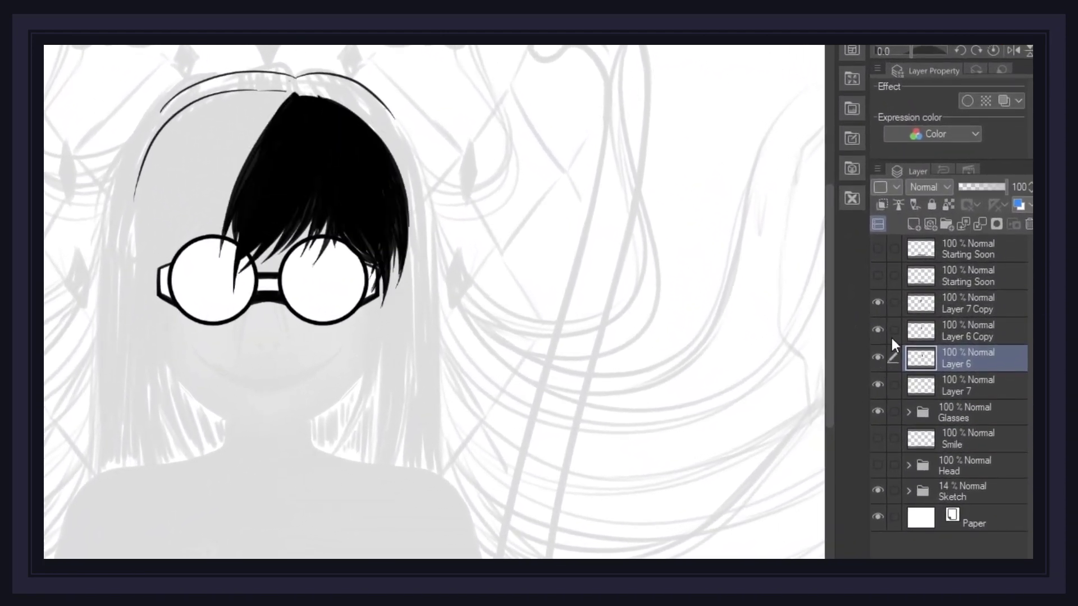
pyautogui.hotkey('ctrl', 't')
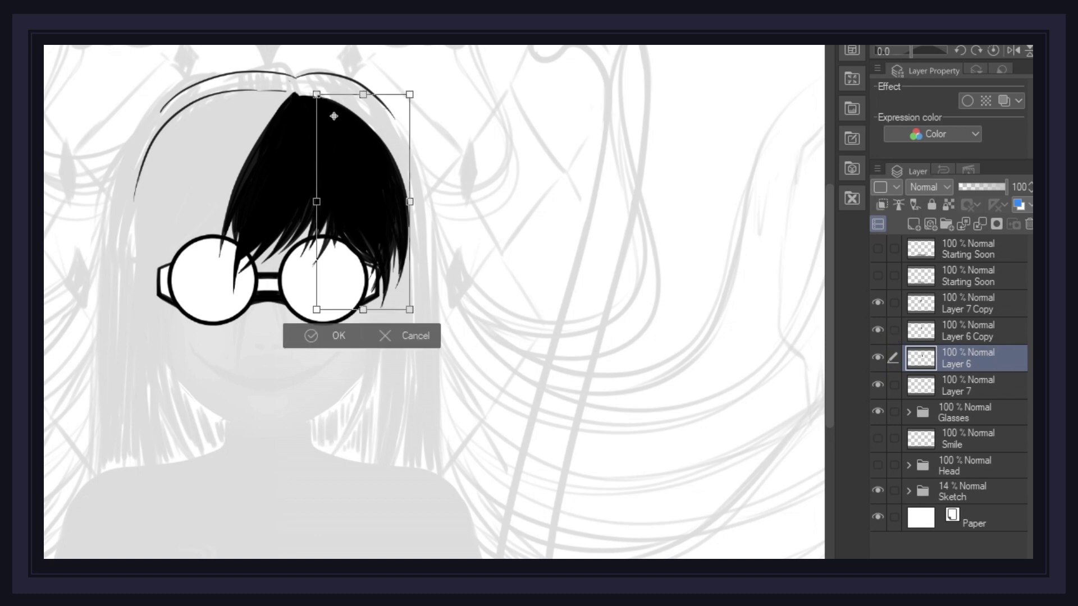
pyautogui.moveTo(209, 203)
pyautogui.mouseDown()
pyautogui.moveTo(206, 220)
pyautogui.moveTo(193, 221)
pyautogui.moveTo(191, 203)
pyautogui.mouseUp()
pyautogui.press('Return')
# Transform the Layer 6 Copy bangs, then rotate the Layer 7 Copy bangs slightly
pyautogui.hotkey('alt', ']')
pyautogui.hotkey('ctrl', 't')
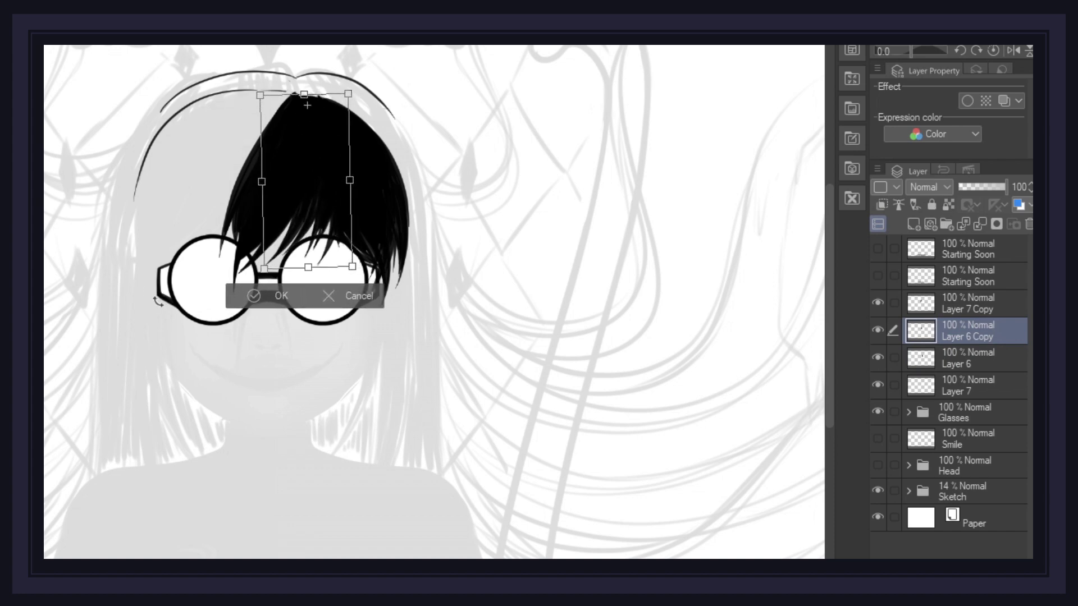
pyautogui.press('Return')
pyautogui.click(981, 303)
pyautogui.hotkey('ctrl', 't')
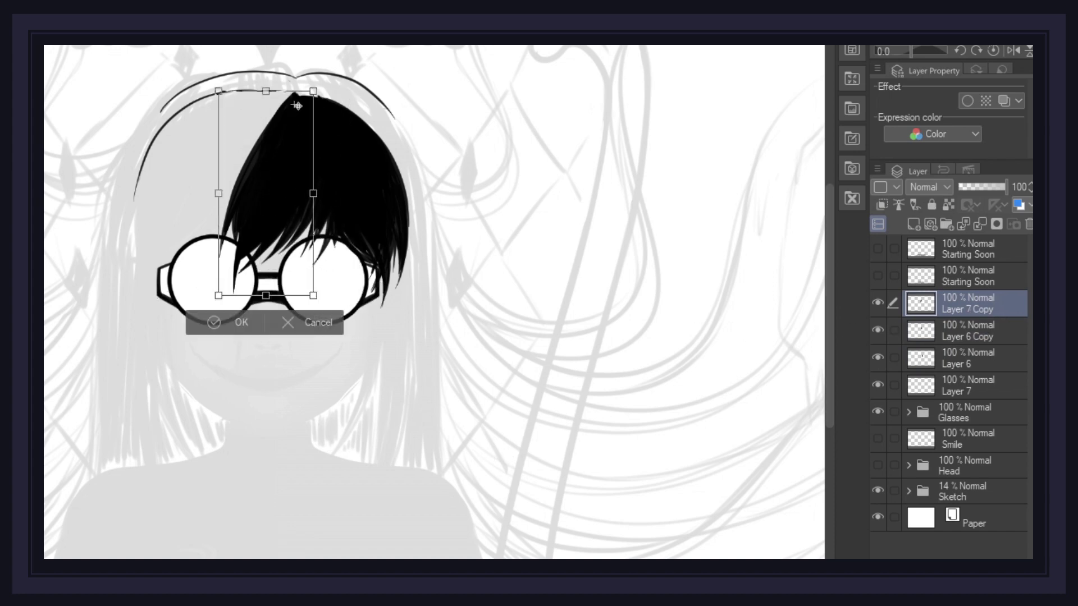
pyautogui.moveTo(120, 259); pyautogui.dragTo(130, 280)
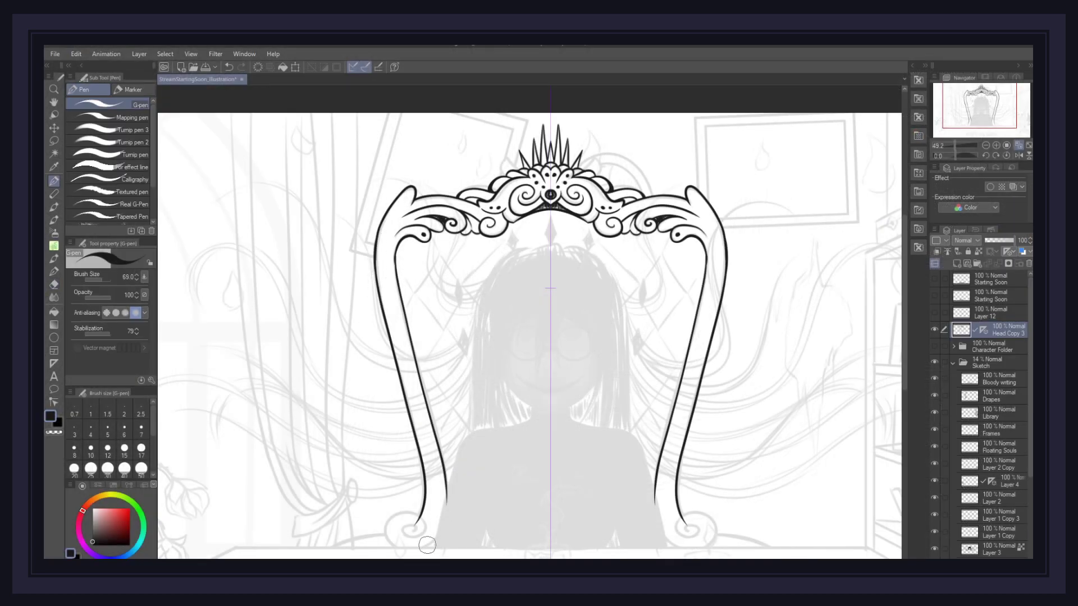
# Draw two sweeping G-pen curves at the throne's left and right base
pyautogui.press('e')
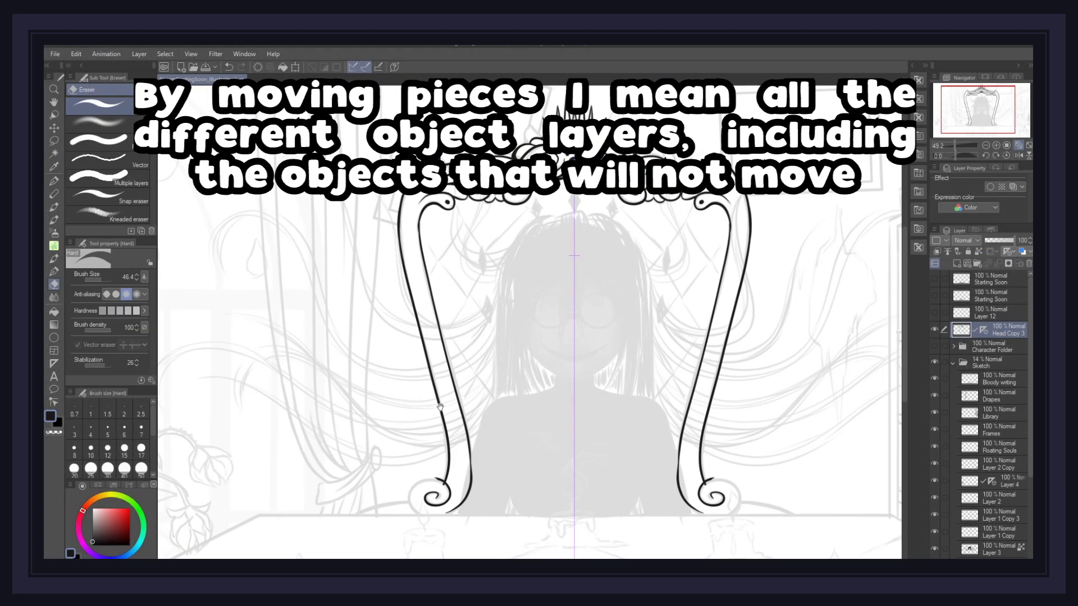
pyautogui.press('p')
pyautogui.moveTo(733, 501); pyautogui.dragTo(800, 520)
pyautogui.moveTo(348, 520); pyautogui.dragTo(428, 508)
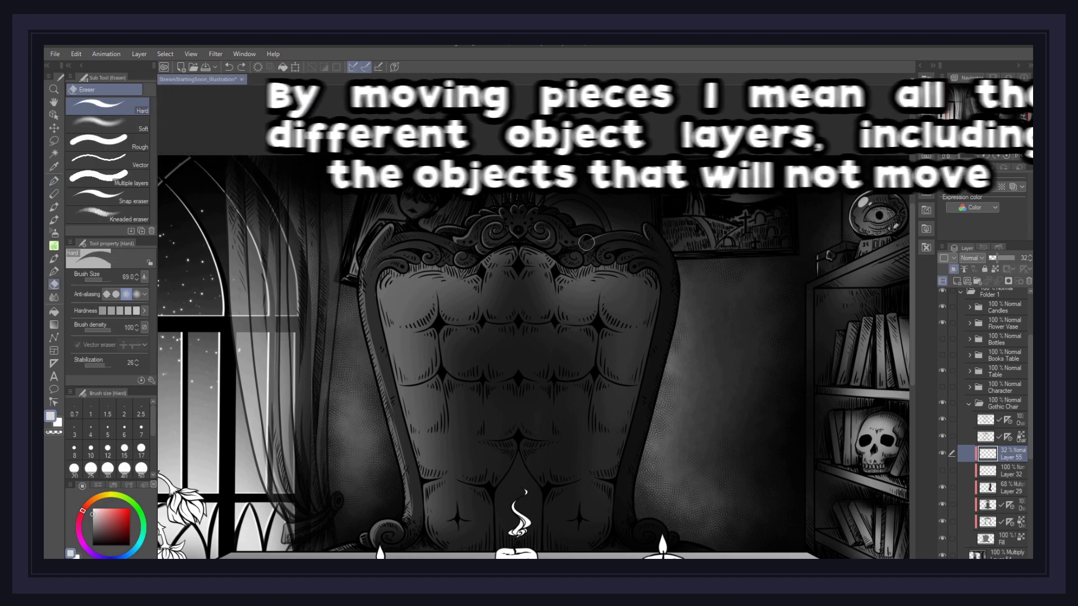
pyautogui.press('e')
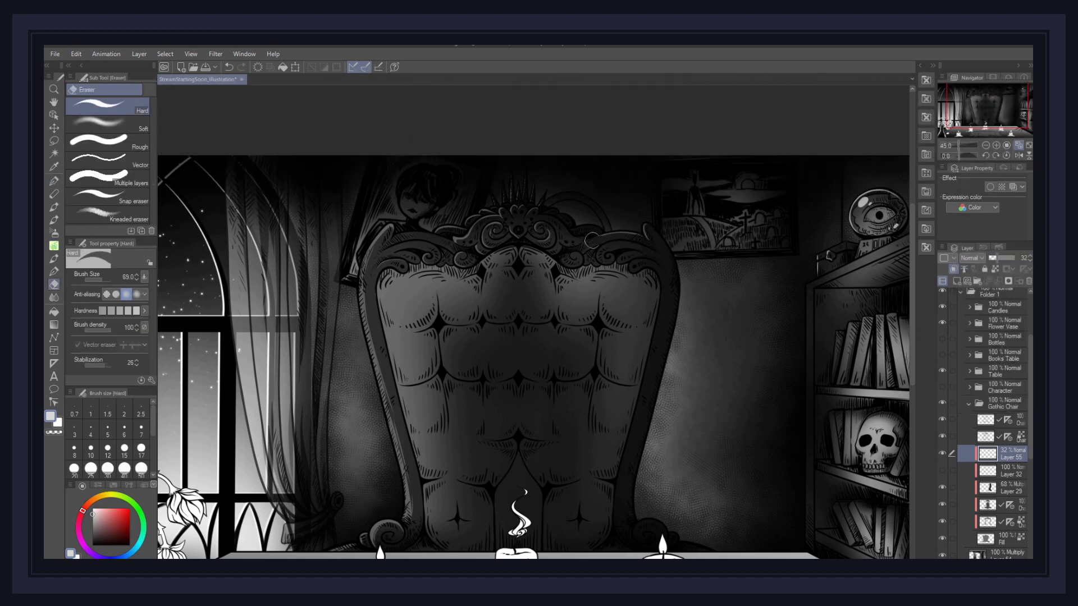
pyautogui.press('p')
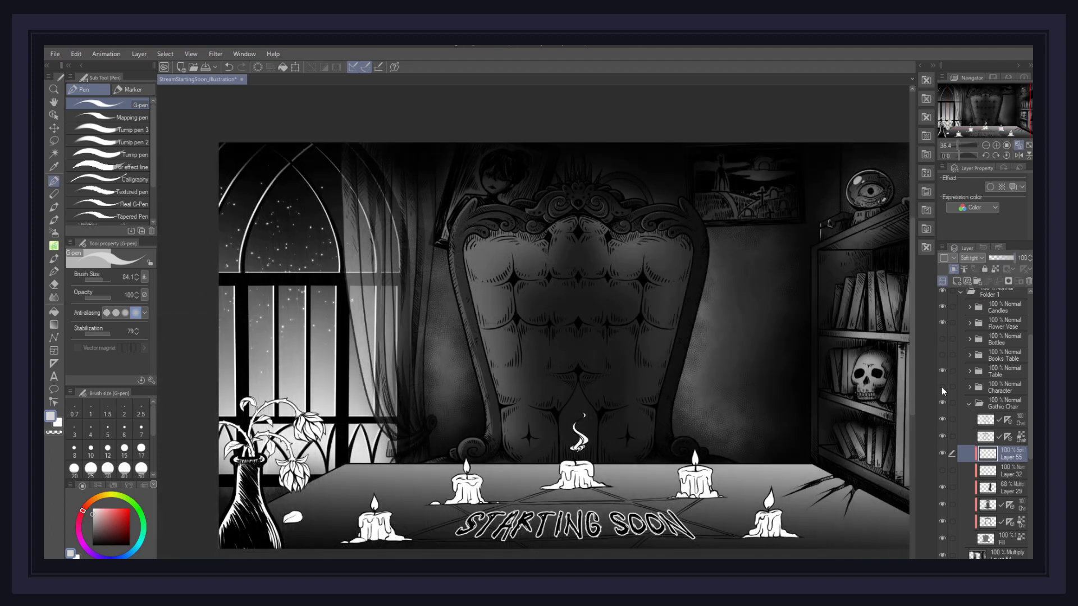
pyautogui.click(54, 54)
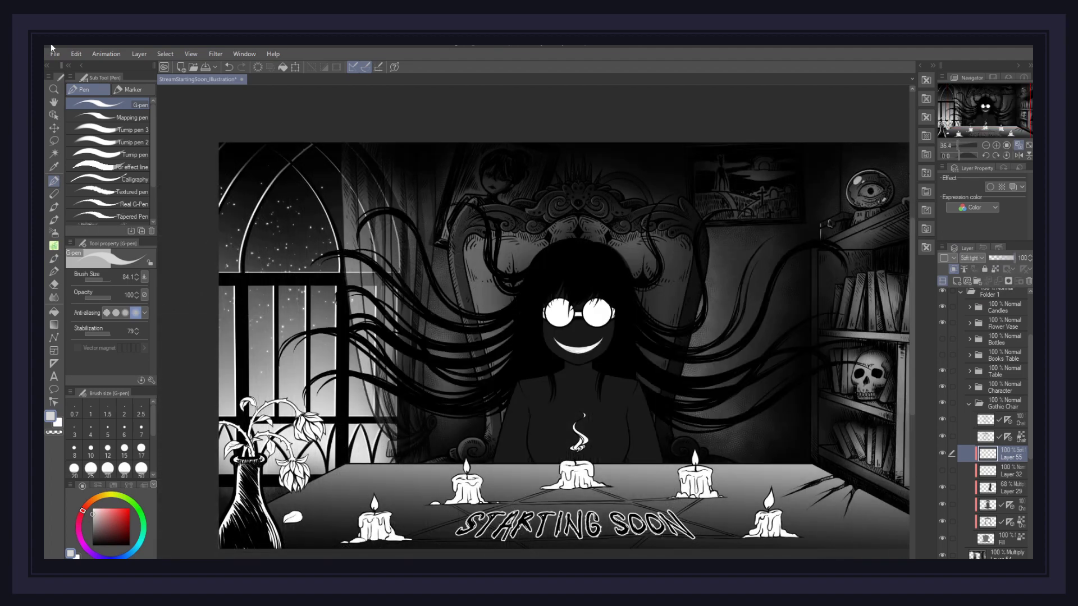
pyautogui.click(55, 55)
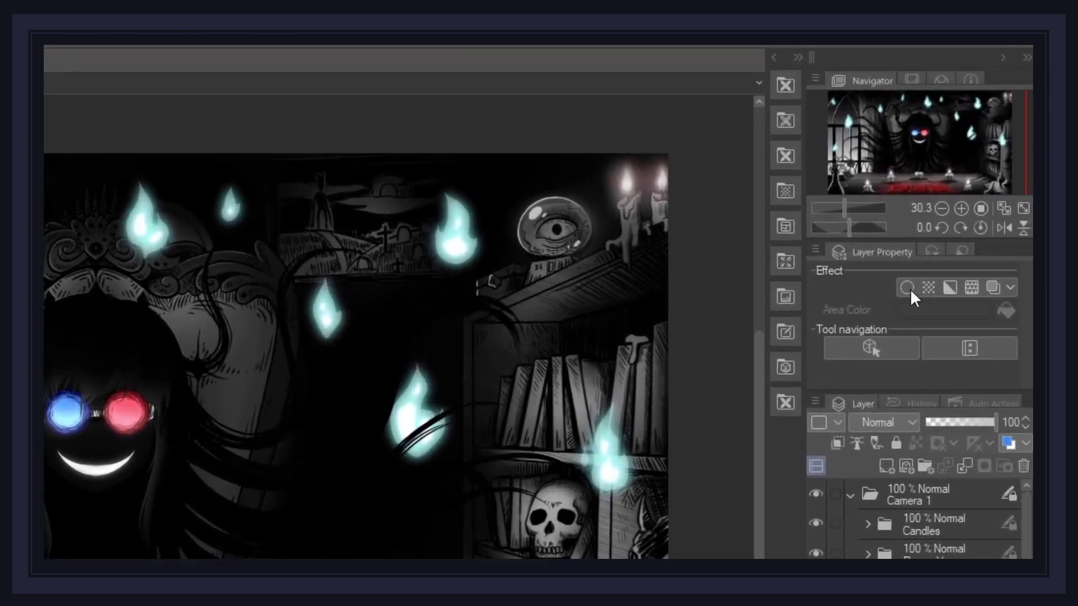
# Enable Border effect on the hair layers with edge thickness 13.9 and a white edge color
pyautogui.click(969, 188)
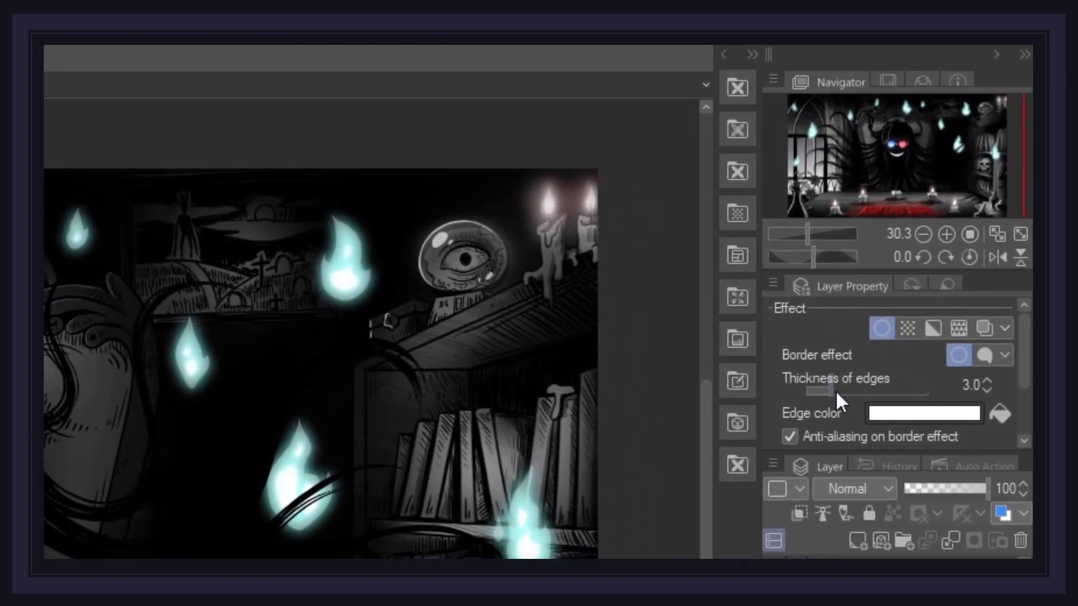
pyautogui.moveTo(837, 399); pyautogui.dragTo(895, 401)
pyautogui.moveTo(940, 300); pyautogui.dragTo(918, 299)
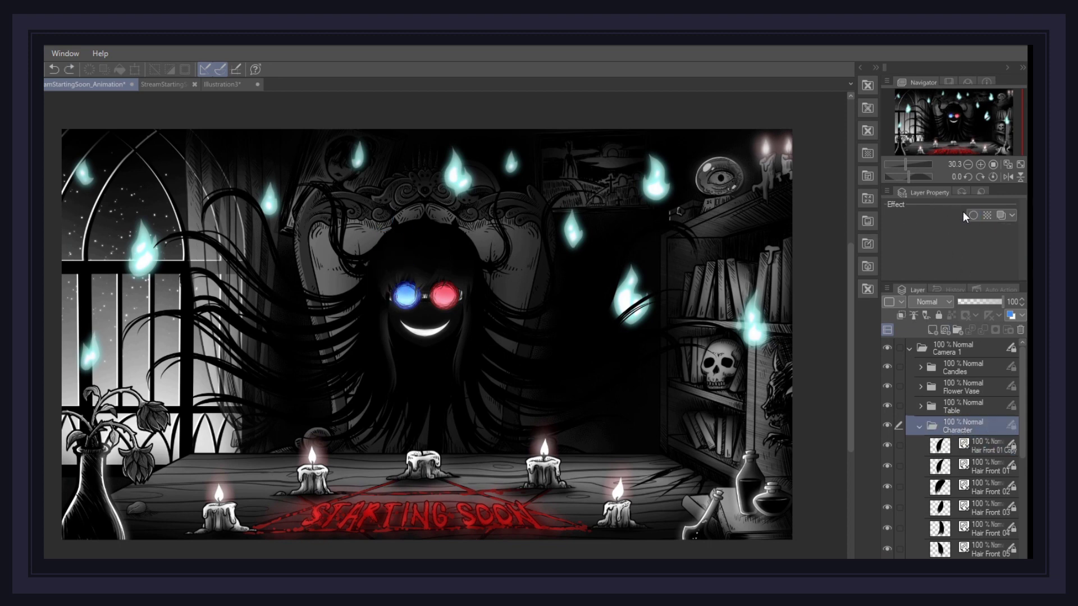
pyautogui.click(970, 215)
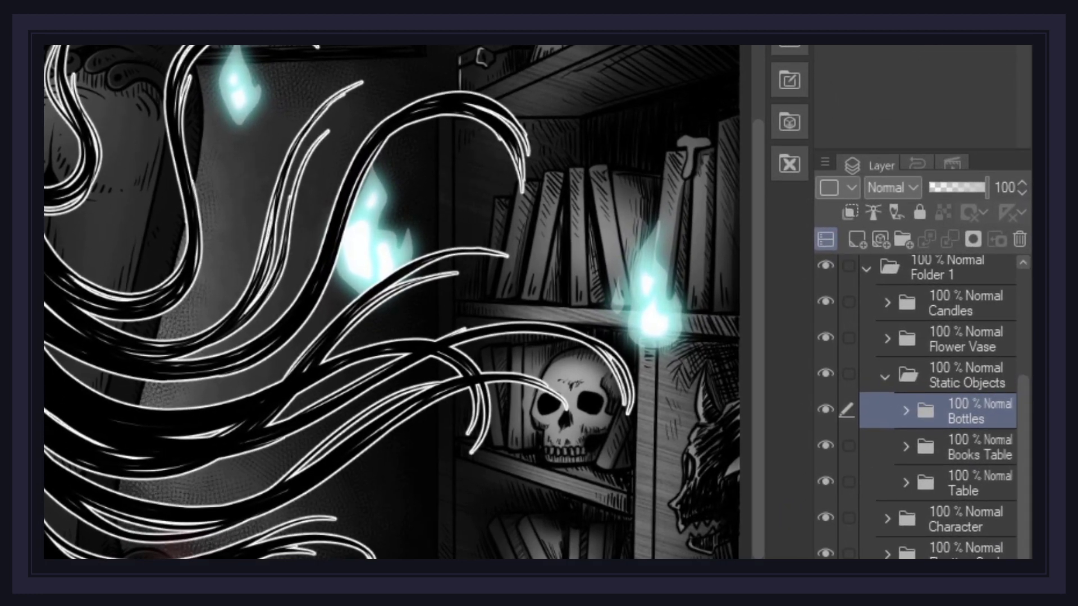
# Convert the Bottles folder to a file object saved as Bottles.clip in the File Objects folder
pyautogui.rightClick(977, 411)
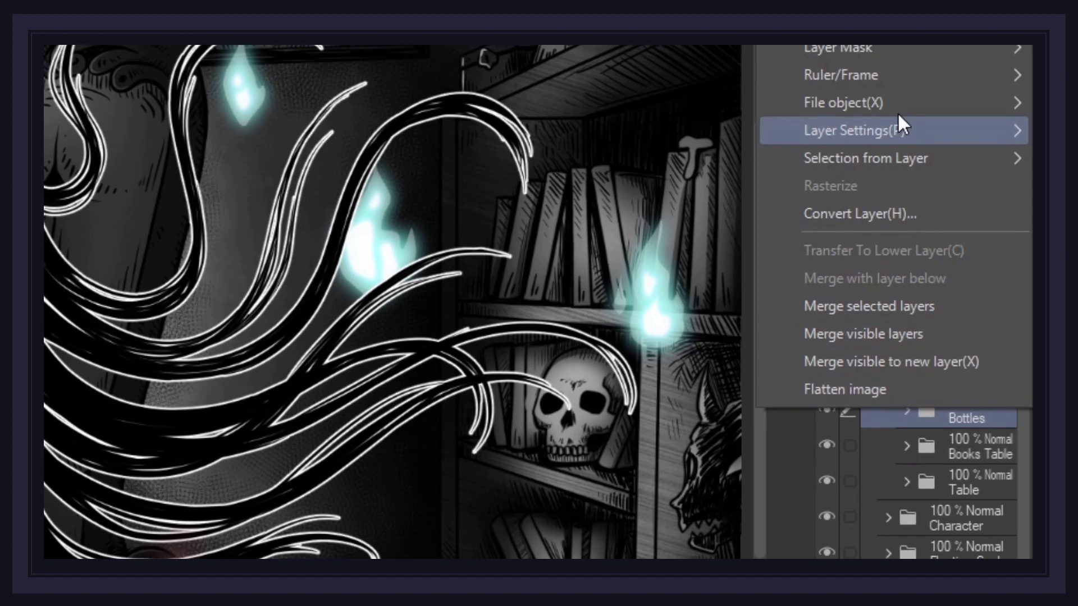
pyautogui.moveTo(898, 110)
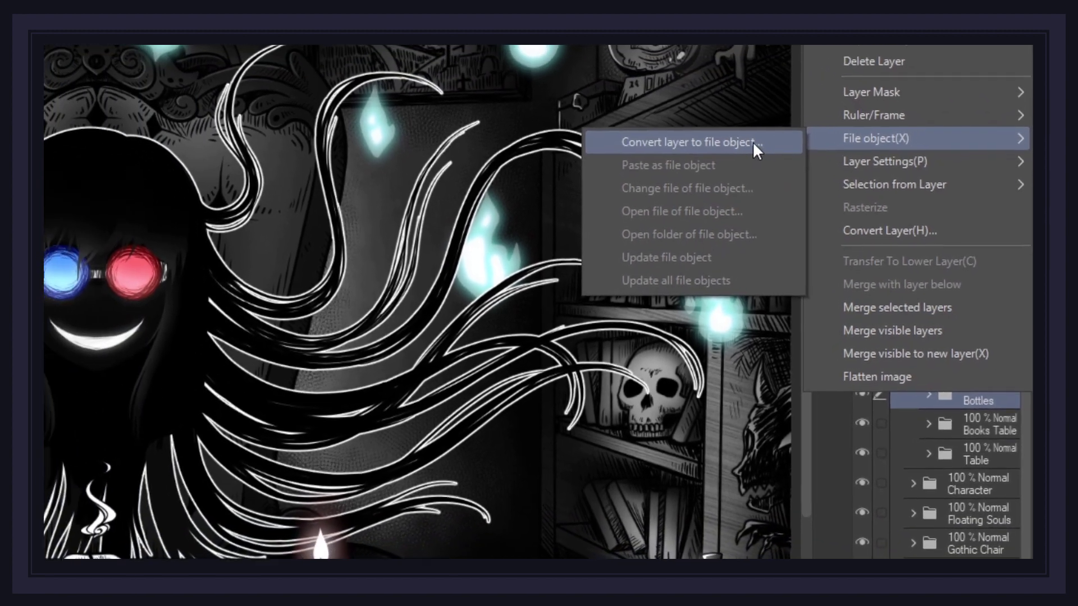
pyautogui.click(702, 115)
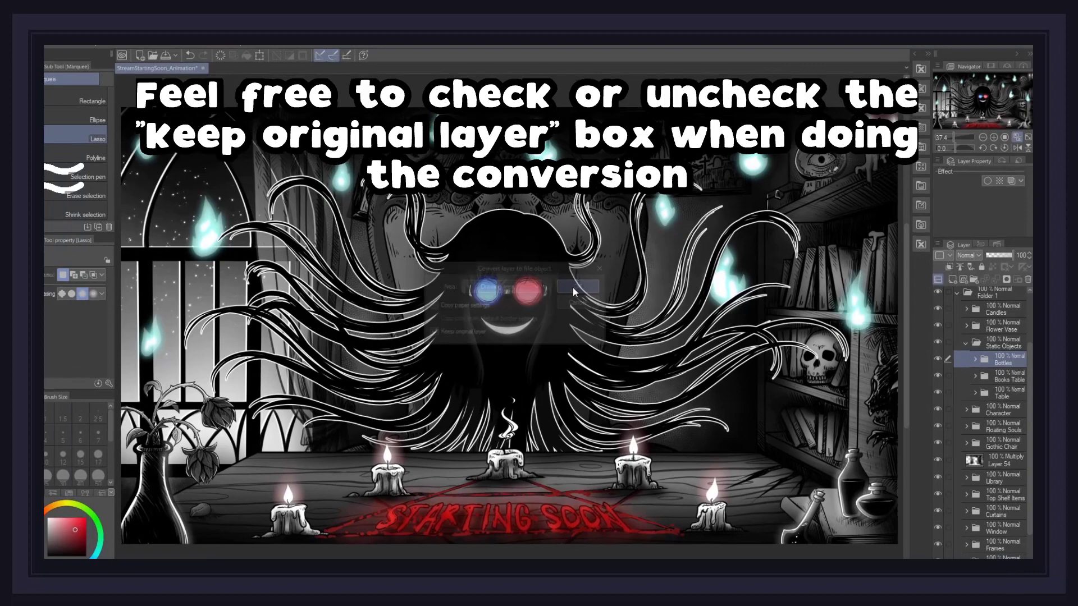
pyautogui.click(389, 274)
pyautogui.doubleClick(440, 268)
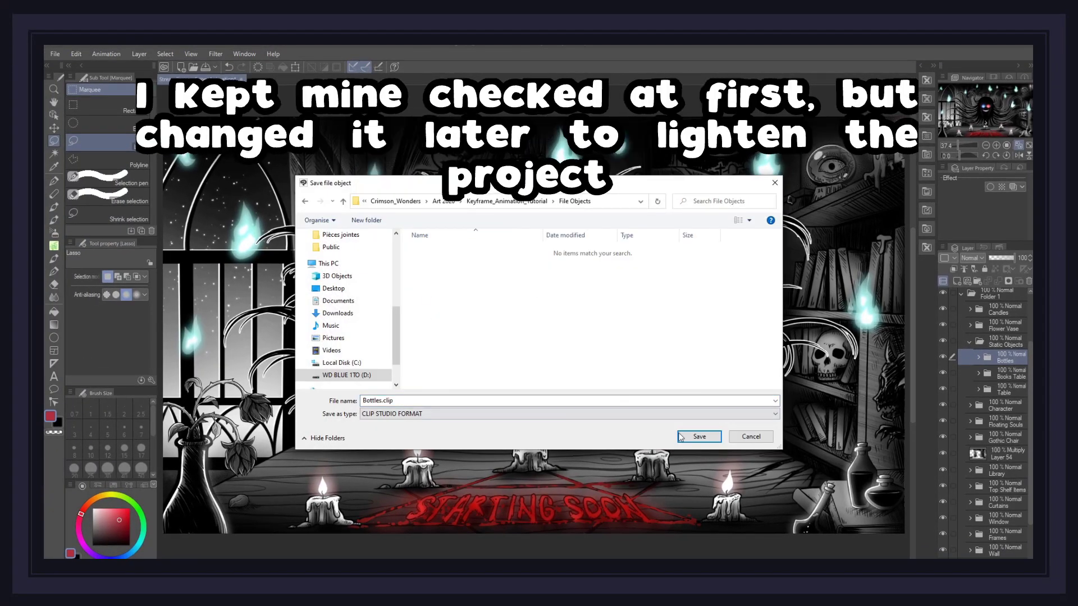
pyautogui.click(700, 437)
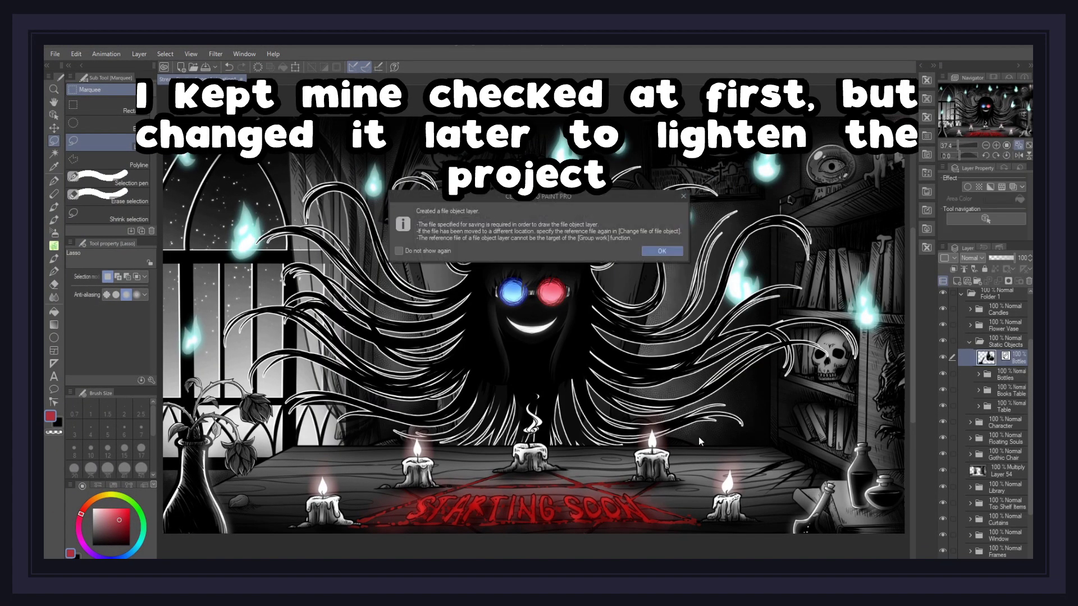
pyautogui.click(668, 253)
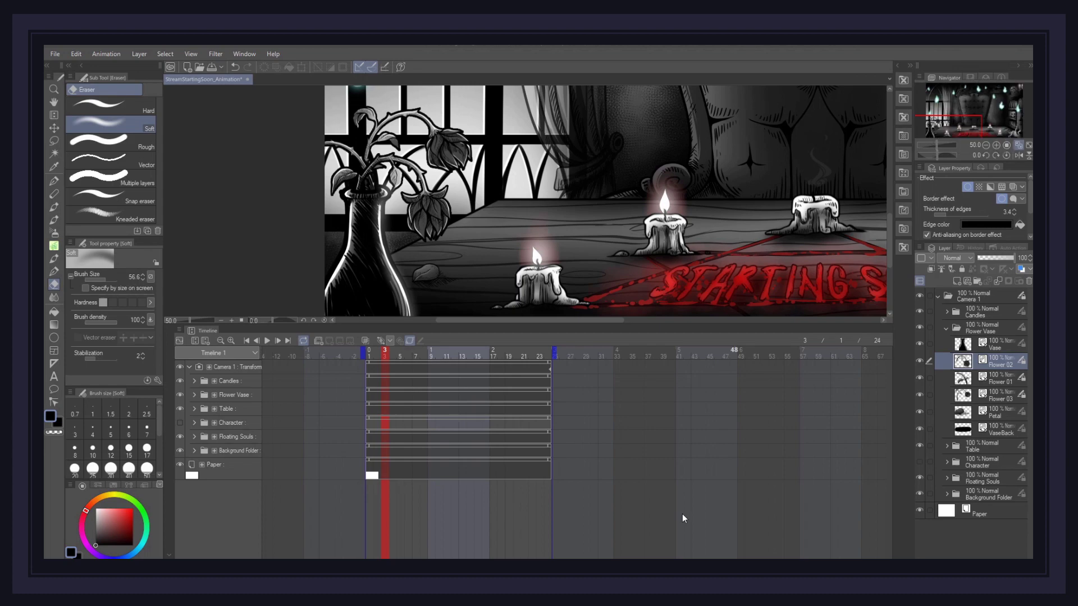
# Preview the animation, then open the Flower 02 file object's source file in its own tab
pyautogui.click(264, 340)
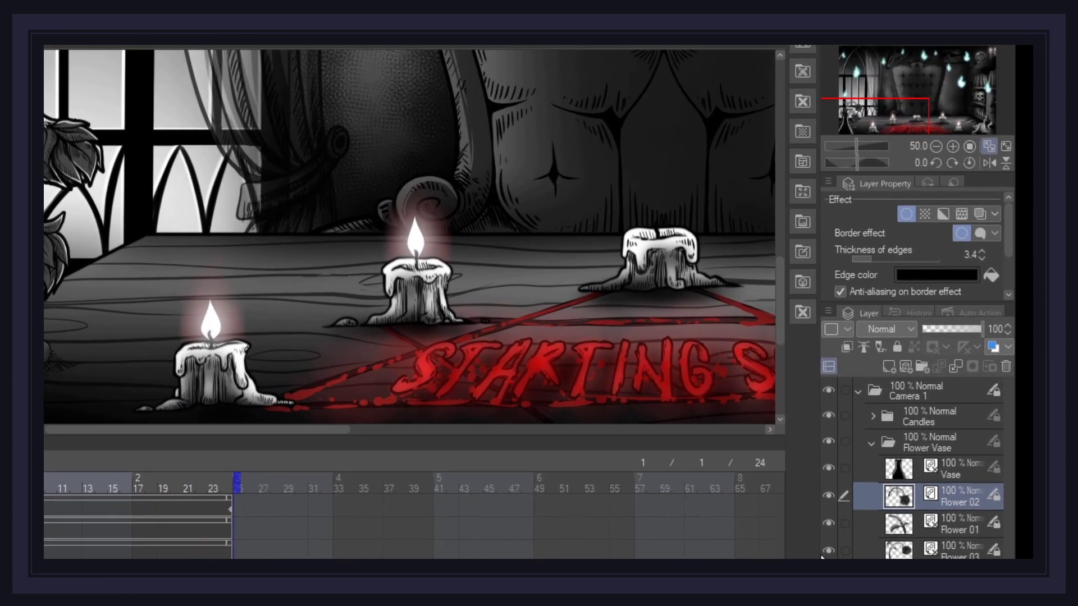
pyautogui.rightClick(954, 505)
pyautogui.moveTo(880, 283)
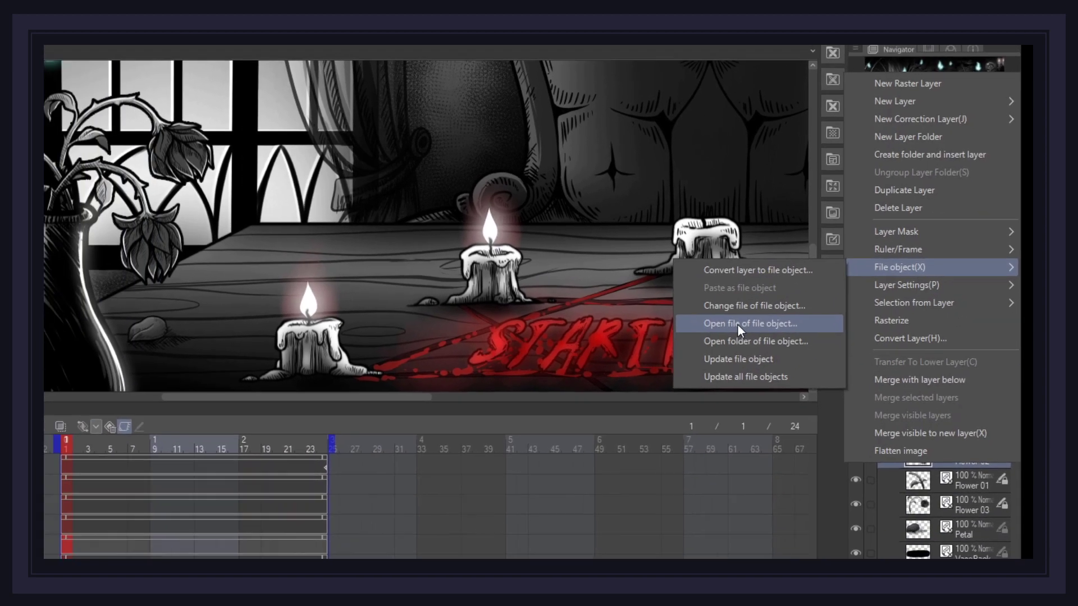
pyautogui.click(739, 326)
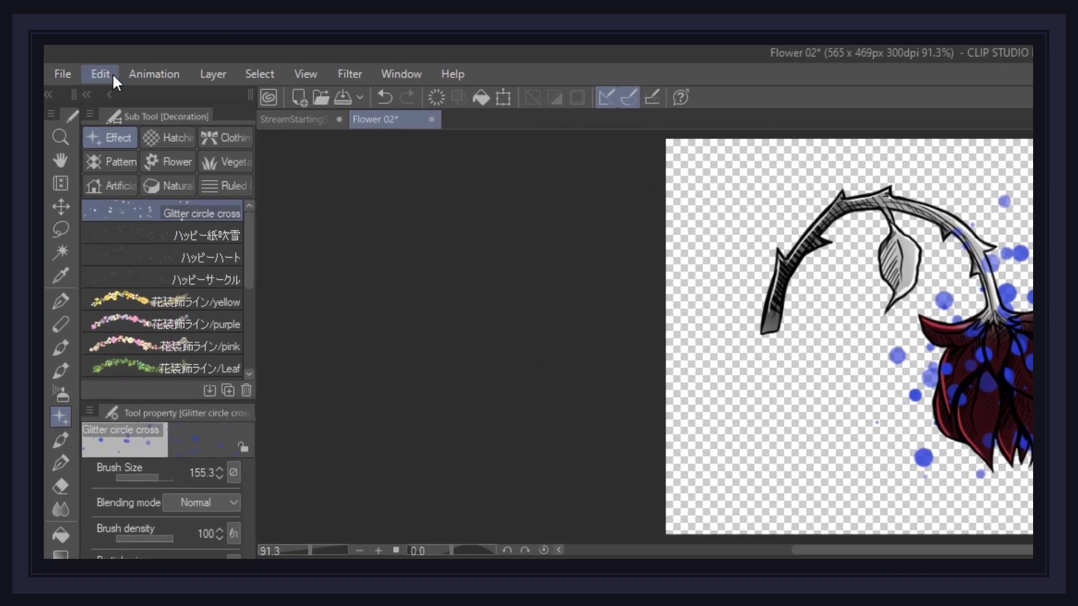
# Return to the Starting Soon scene tab and play the animation preview
pyautogui.click(55, 54)
pyautogui.click(98, 127)
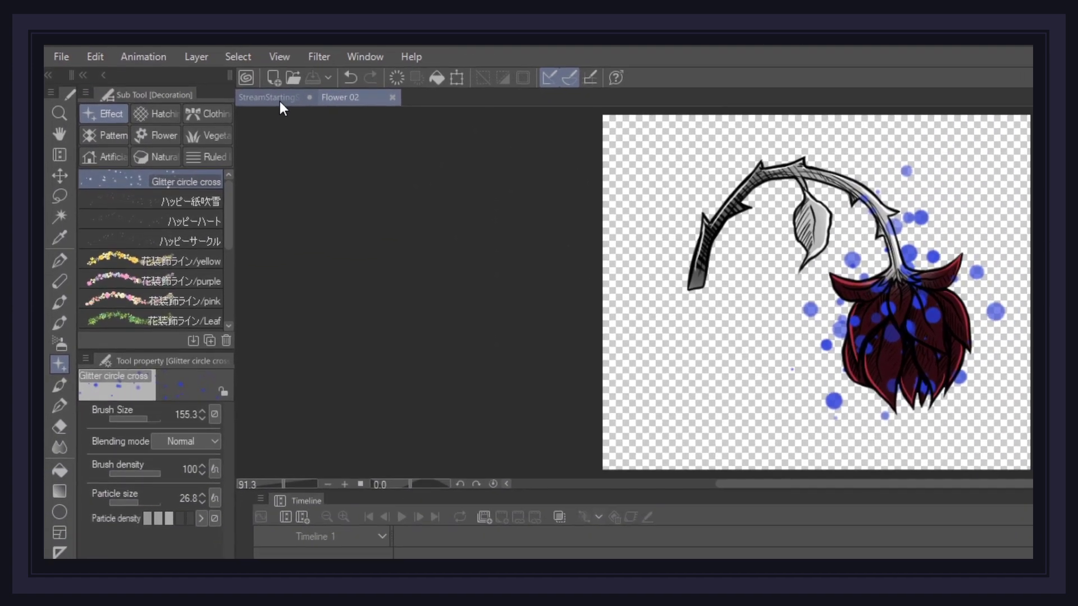
pyautogui.click(303, 124)
pyautogui.click(397, 506)
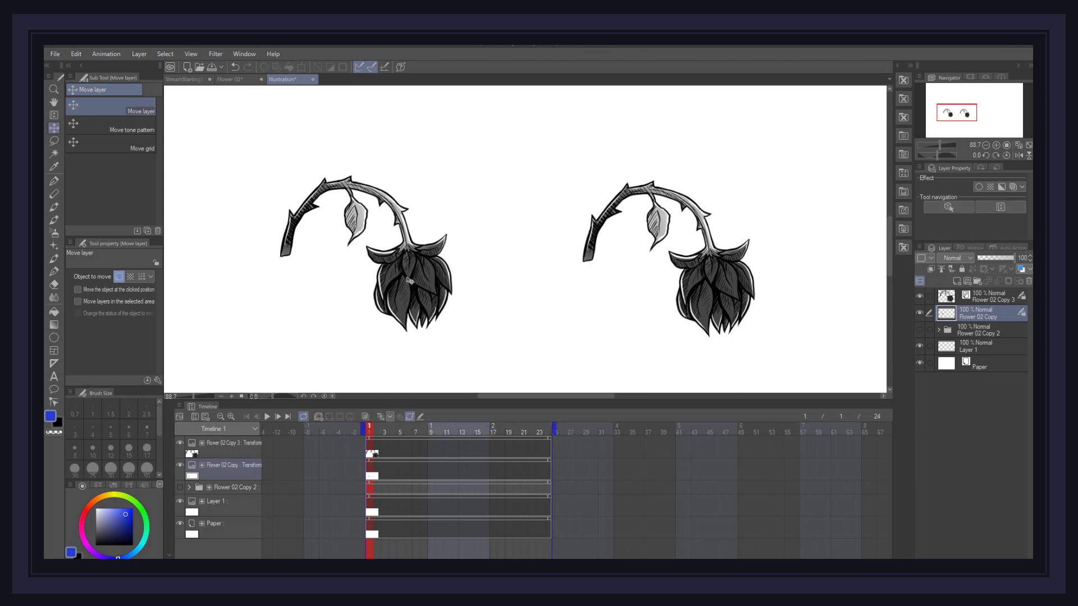
# Undo a trial move of the left flower, then scale up the right flower with the Object tool
pyautogui.moveTo(410, 280); pyautogui.dragTo(423, 276)
pyautogui.hotkey('ctrl', 'z')
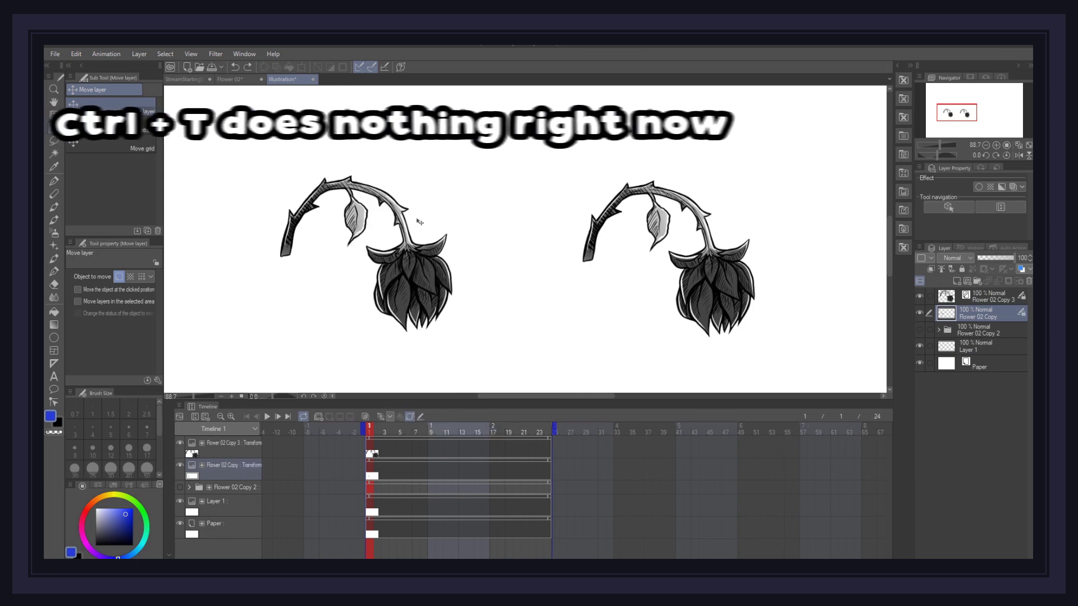
pyautogui.press('o')
pyautogui.scroll(-5, 513, 256)
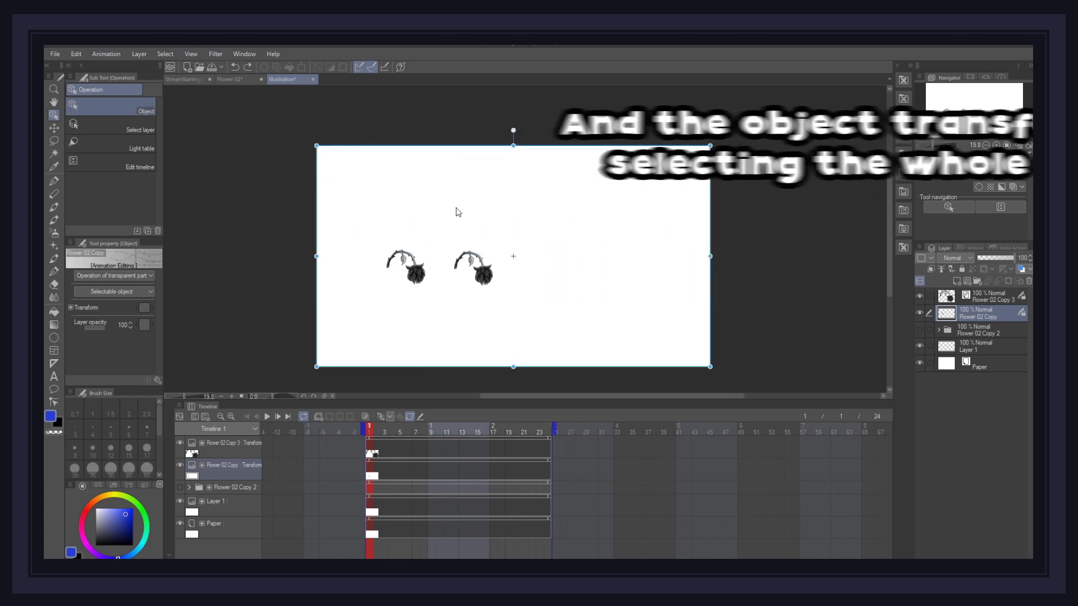
pyautogui.scroll(5, 427, 278)
pyautogui.scroll(2, 374, 286)
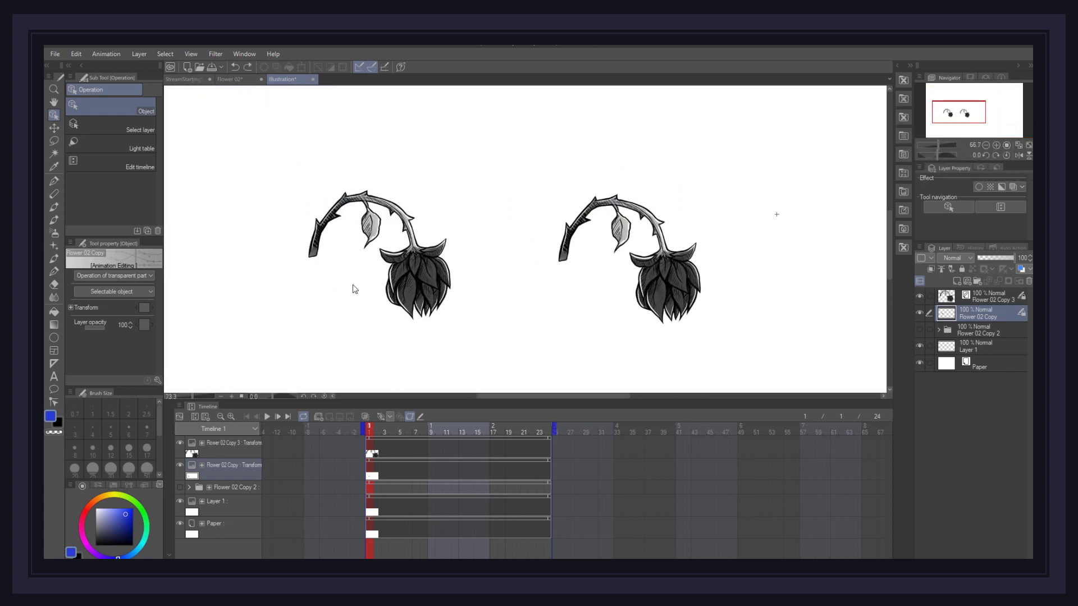
pyautogui.click(994, 297)
pyautogui.moveTo(623, 157)
pyautogui.mouseDown()
pyautogui.moveTo(674, 162)
pyautogui.moveTo(623, 158)
pyautogui.mouseUp()
pyautogui.moveTo(729, 173); pyautogui.dragTo(739, 205)
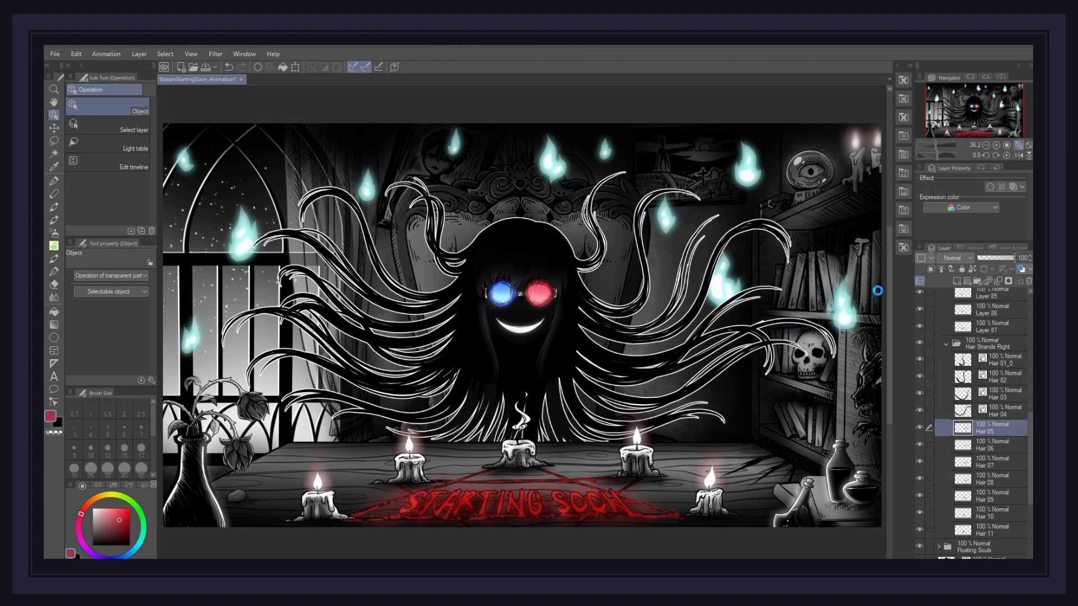
# Pick a hair strand layer from the canvas and bring up its File object conversion menu
pyautogui.rightClick(877, 290)
pyautogui.click(898, 374)
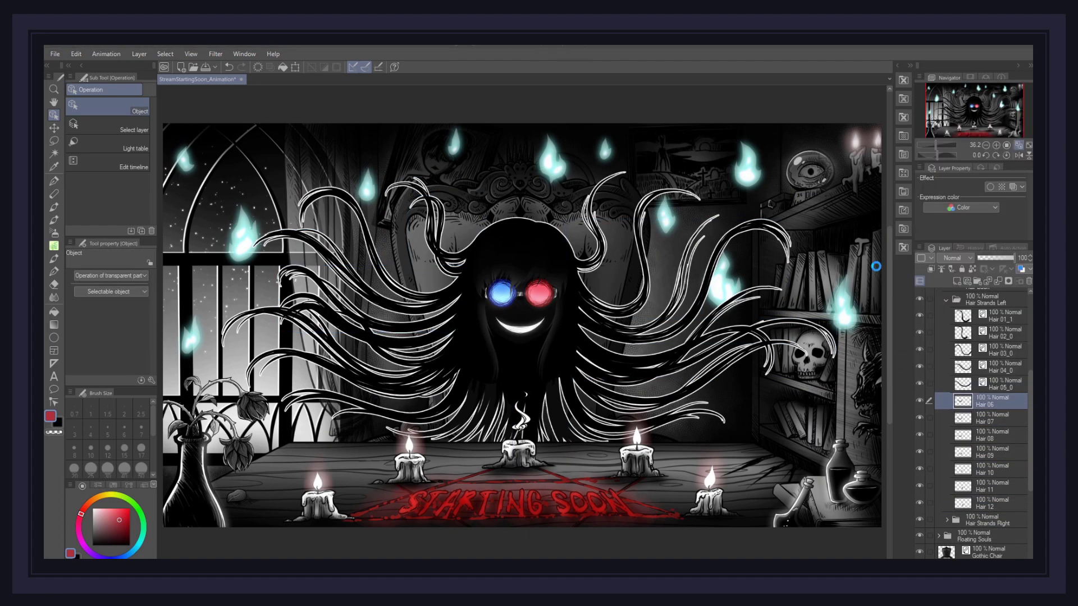
pyautogui.rightClick(954, 452)
pyautogui.moveTo(955, 314)
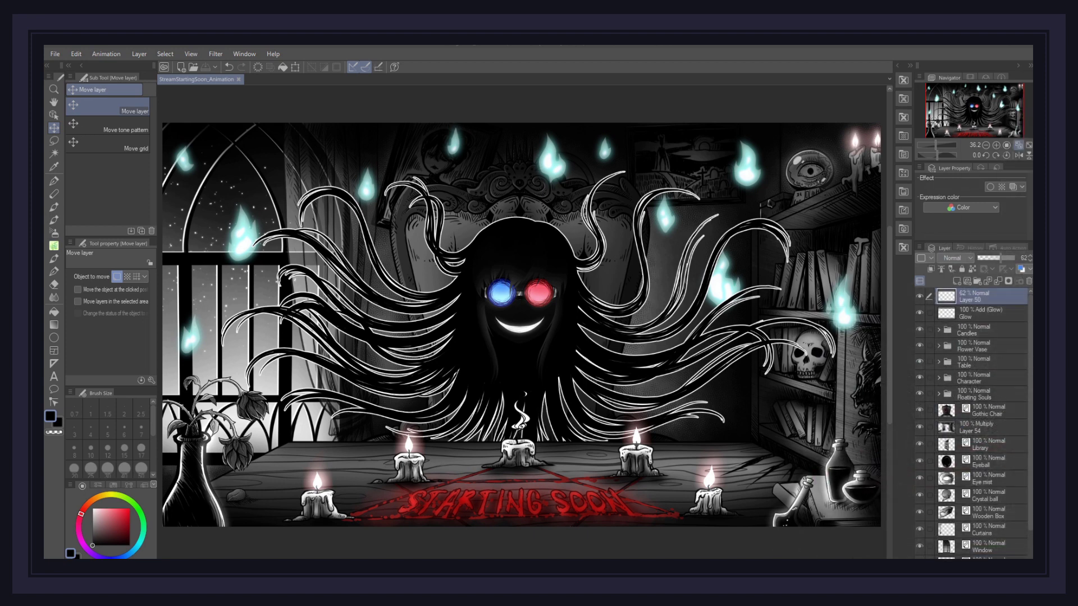
# Create Timeline 1 (8 fps, 24 frames) from the Animation > Timeline > New timeline menu
pyautogui.click(104, 53)
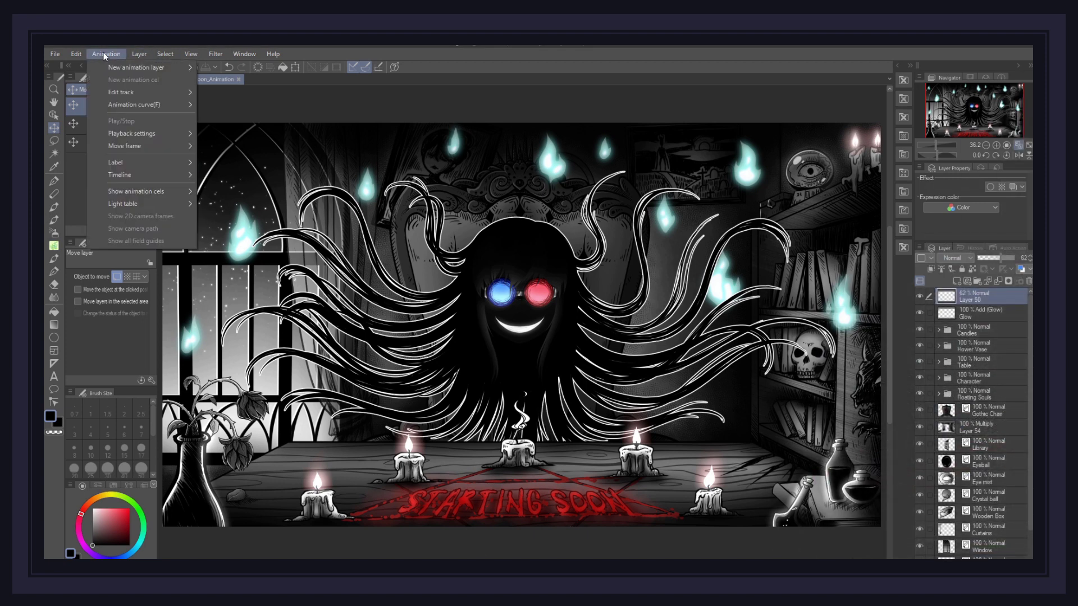
pyautogui.moveTo(167, 171)
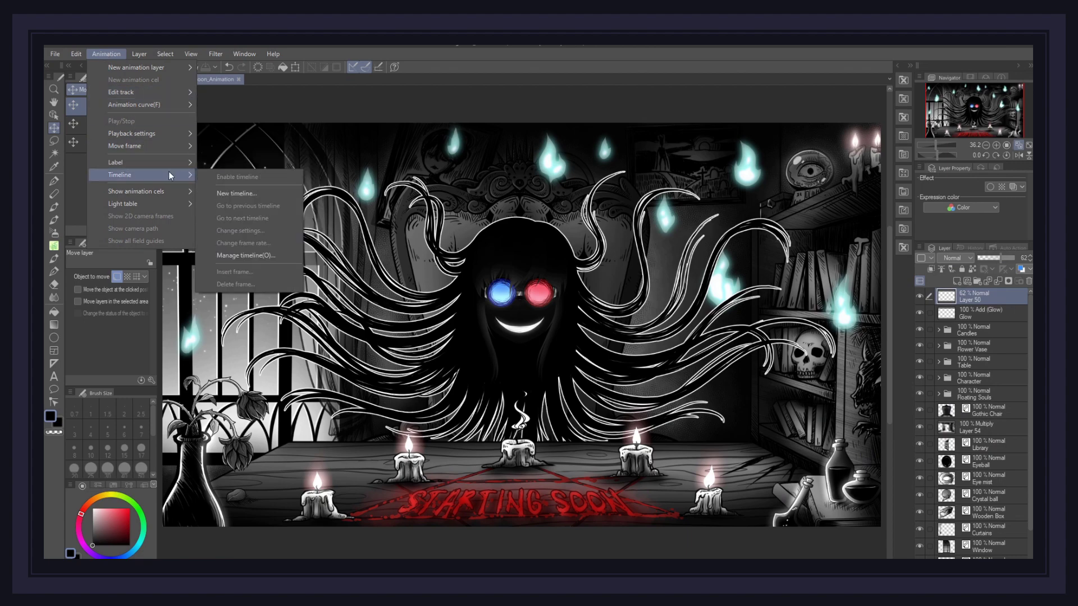
pyautogui.click(231, 194)
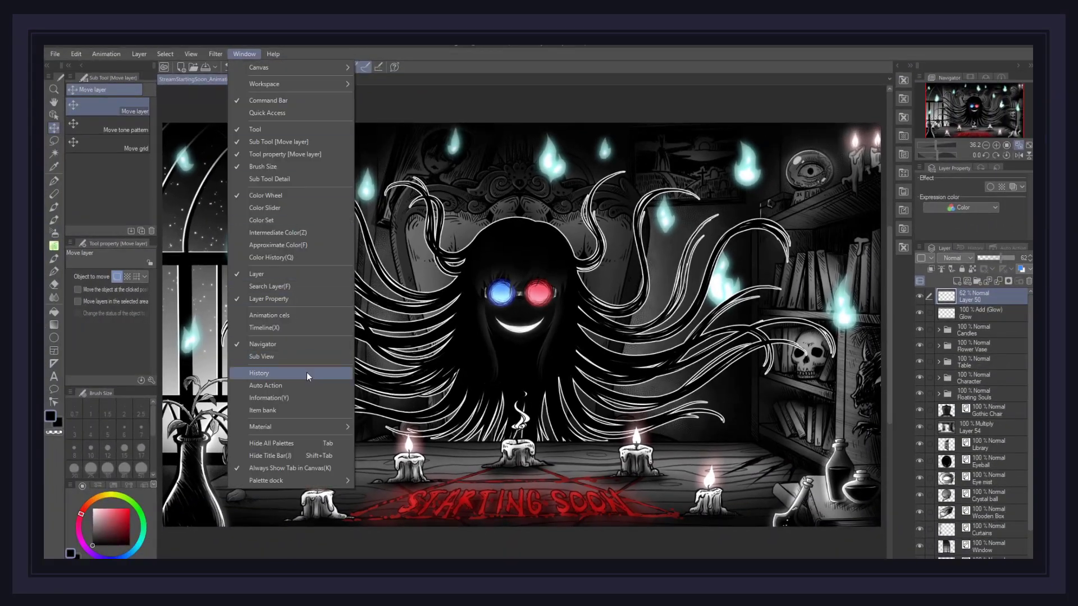
pyautogui.click(298, 328)
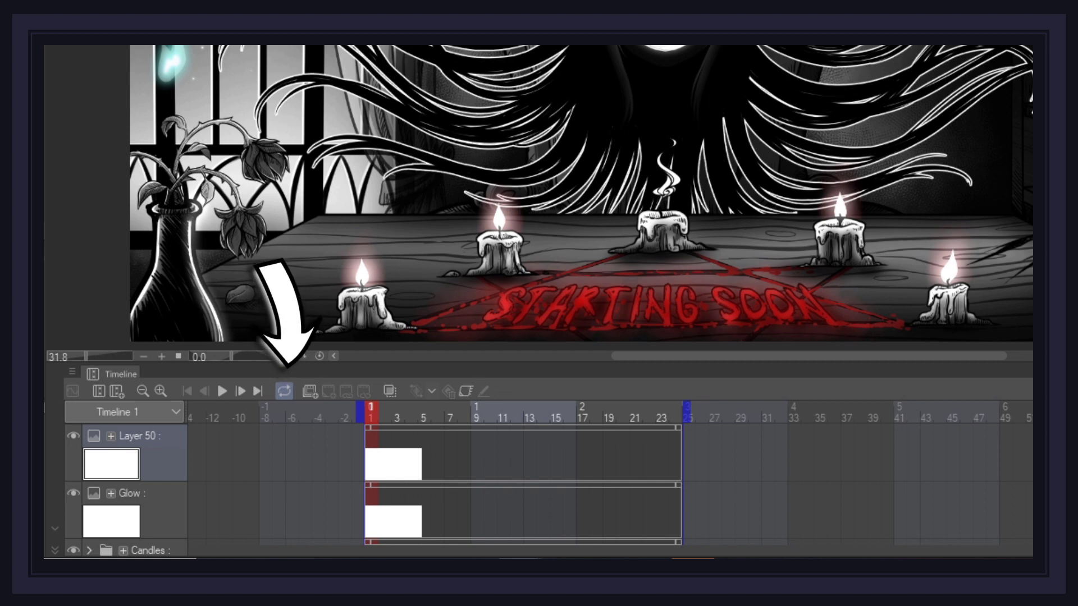
pyautogui.scroll(-2, 135, 502)
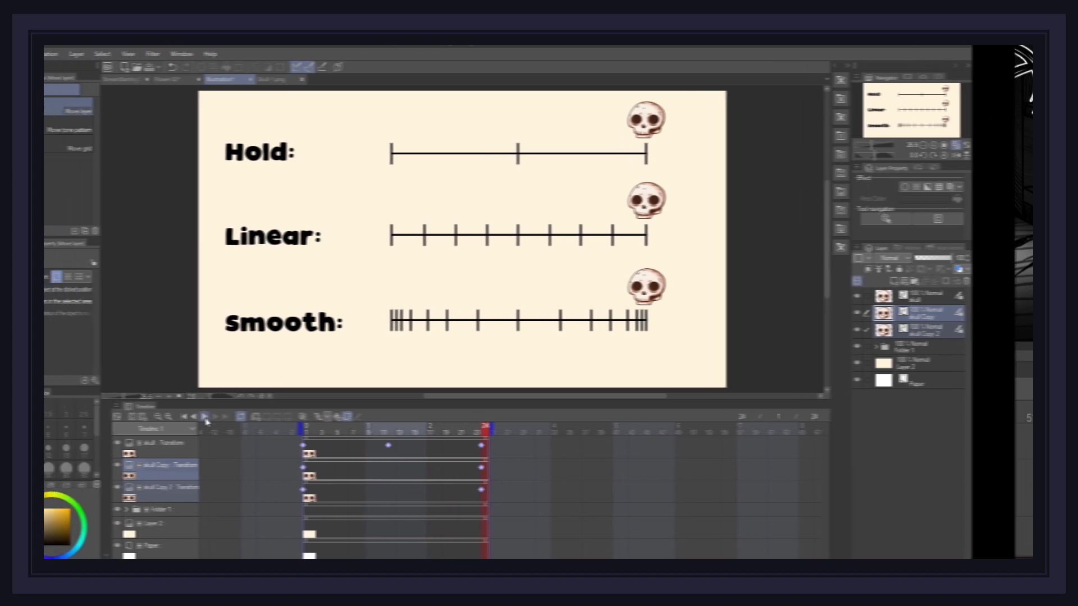
# Play the skull timing demo, rewind to frame 1, and give the top skull hold interpolation
pyautogui.click(205, 417)
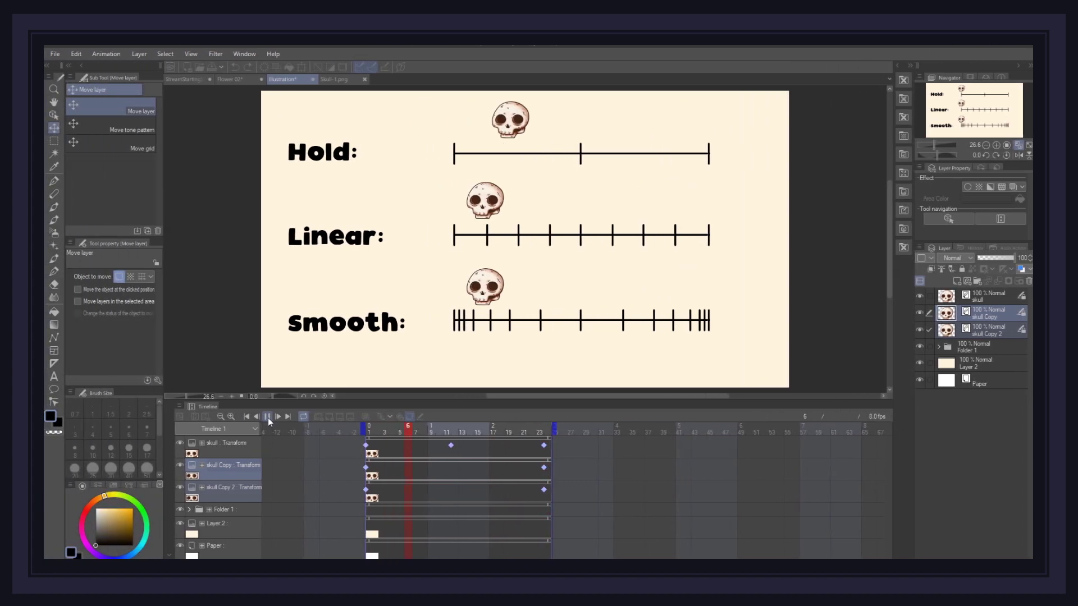
pyautogui.click(371, 431)
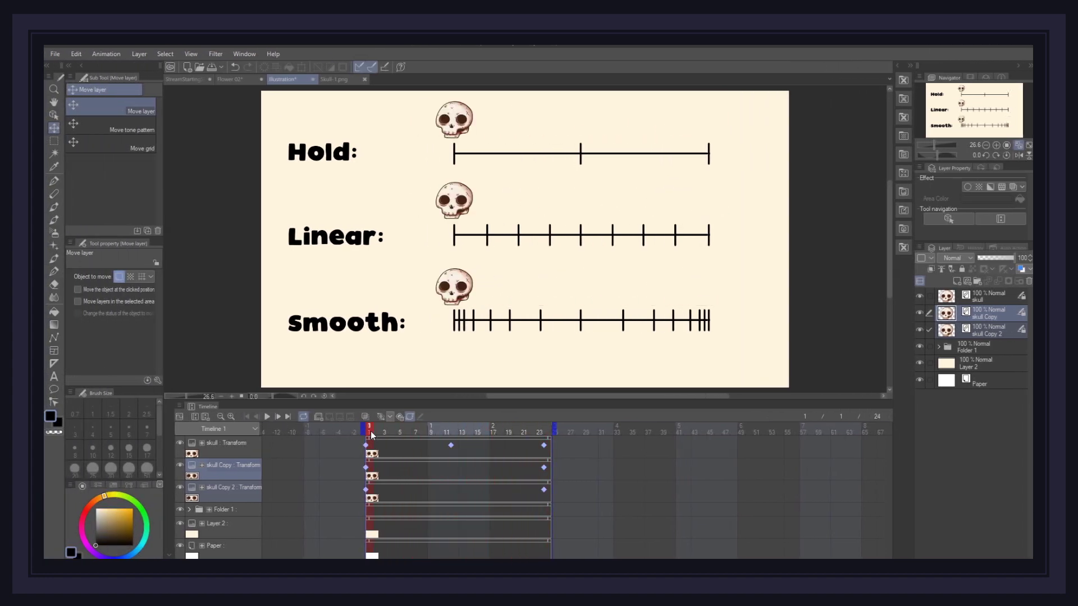
pyautogui.rightClick(543, 447)
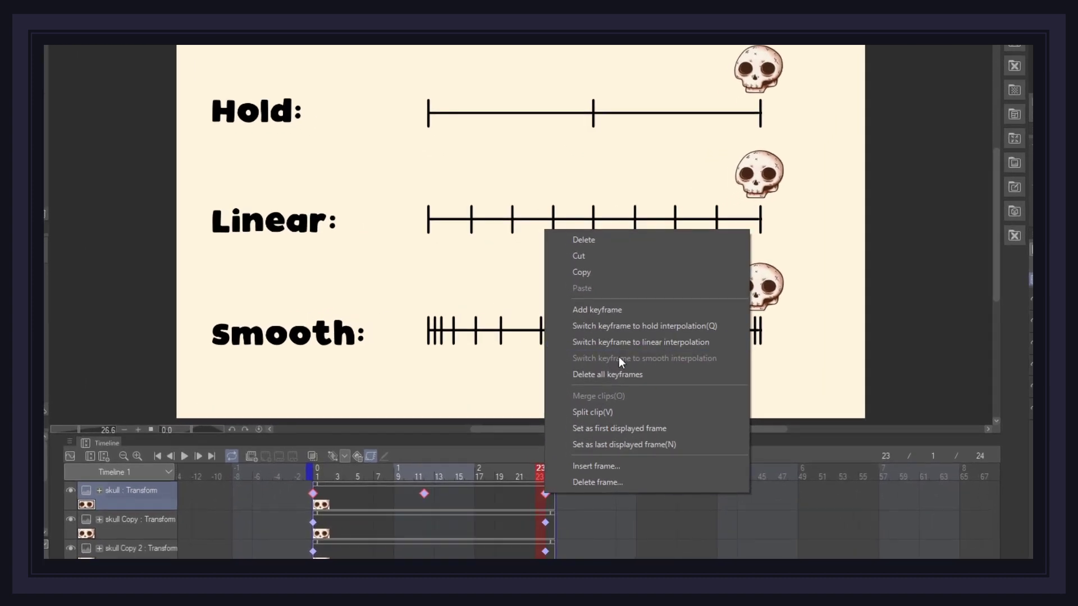
pyautogui.click(616, 329)
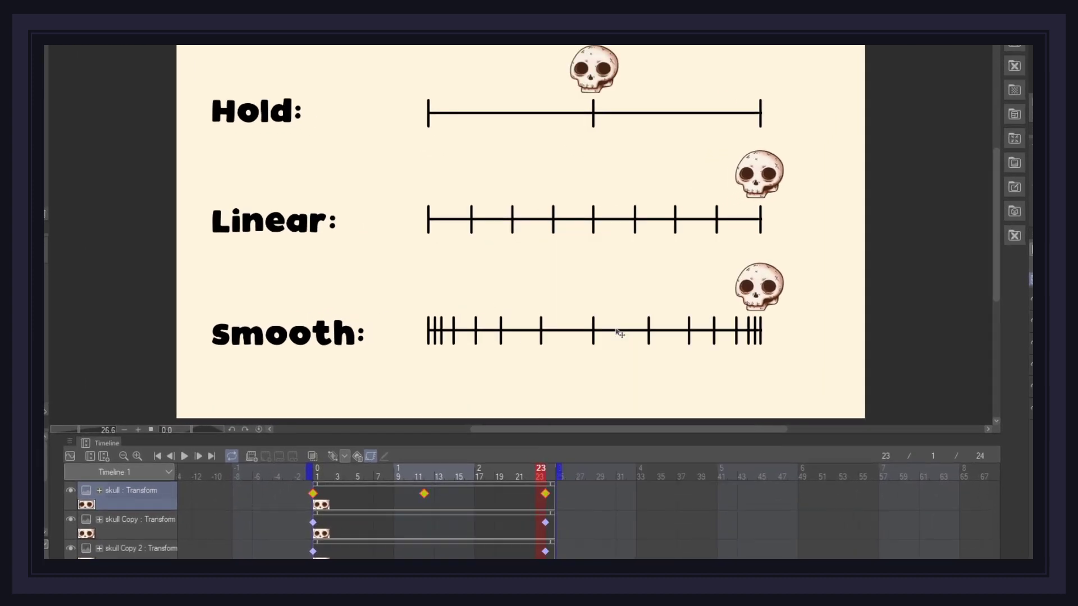
# Switch the second skull's keyframes to linear interpolation and open the third skull's keyframe options
pyautogui.rightClick(544, 524)
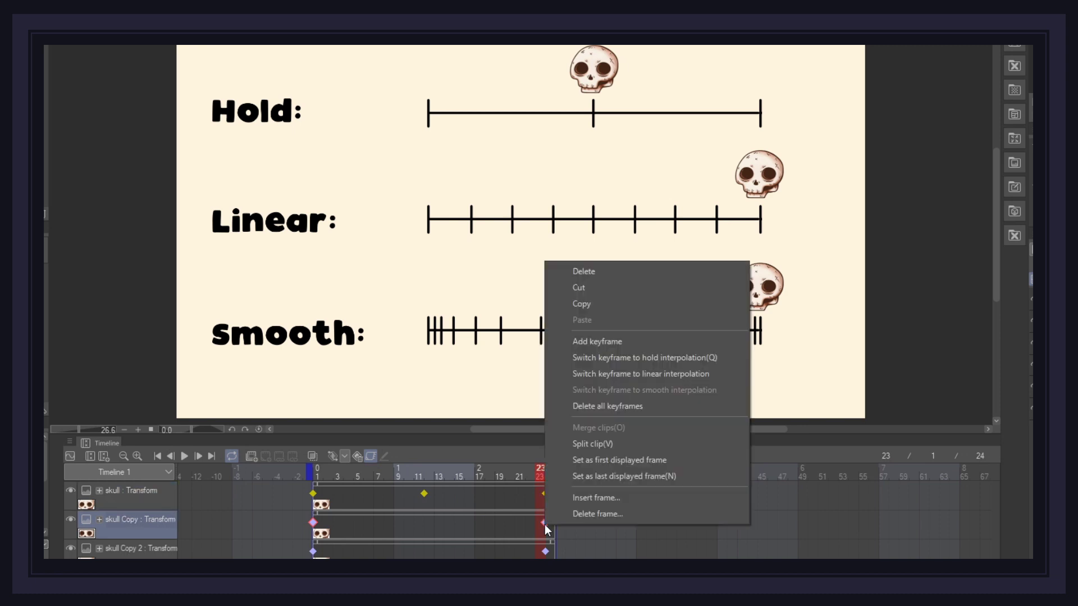
pyautogui.click(628, 377)
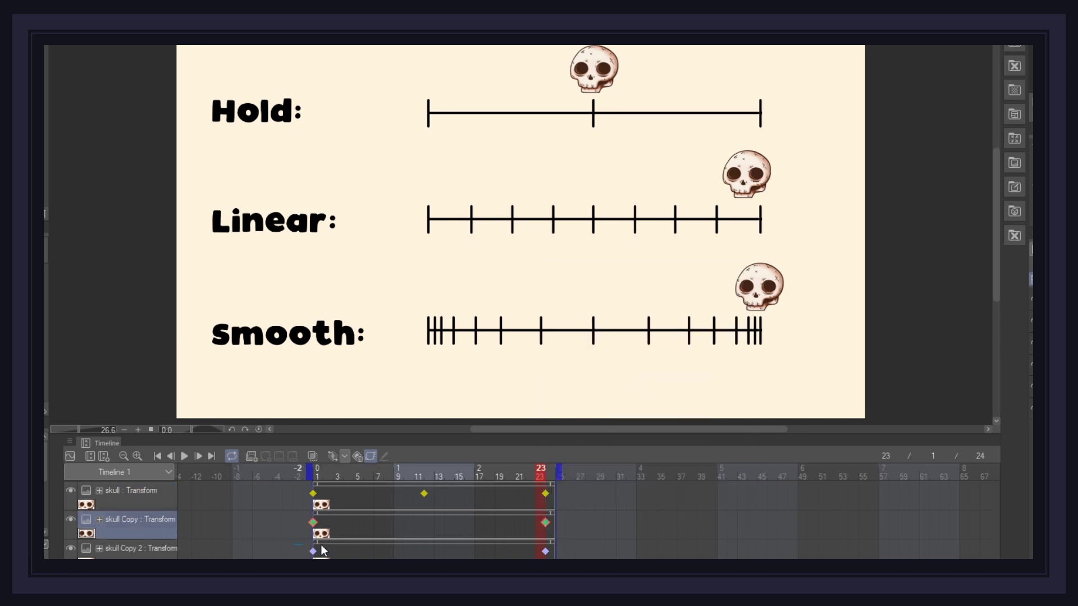
pyautogui.rightClick(544, 552)
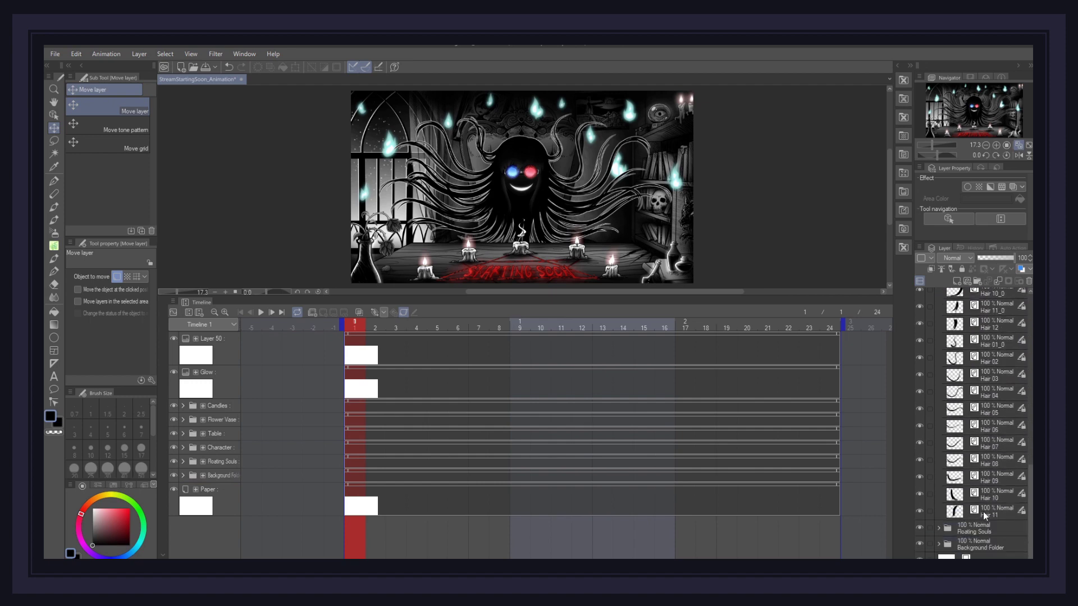
# Nudge the selected hair strands, repose them at frame 12, and play the sway
pyautogui.keyDown('shift'); pyautogui.click(984, 513); pyautogui.keyUp('shift')
pyautogui.scroll(10, 988, 515)
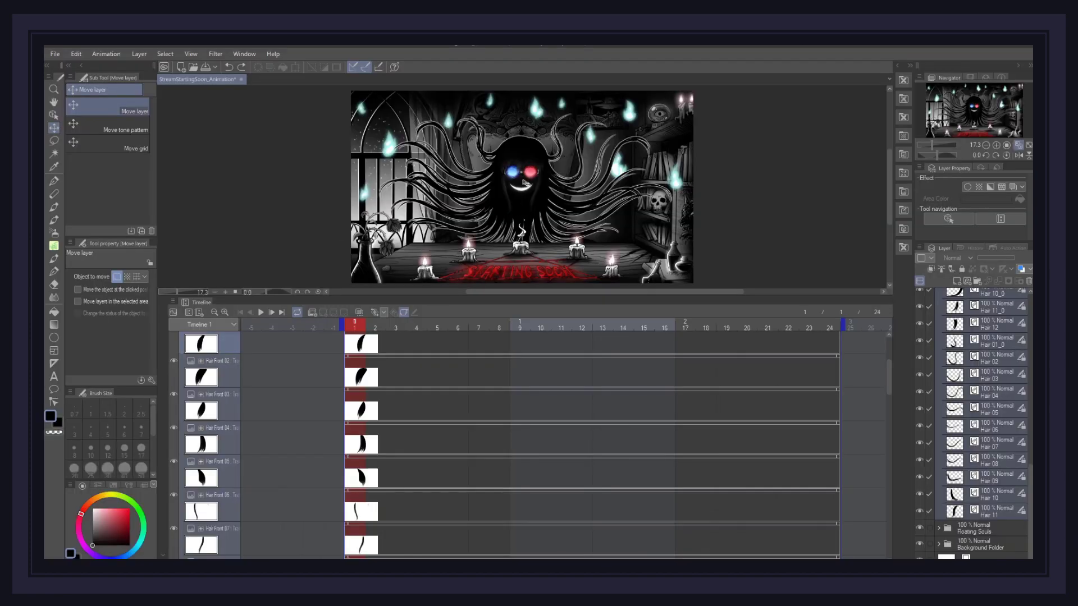
pyautogui.moveTo(526, 160); pyautogui.dragTo(527, 174)
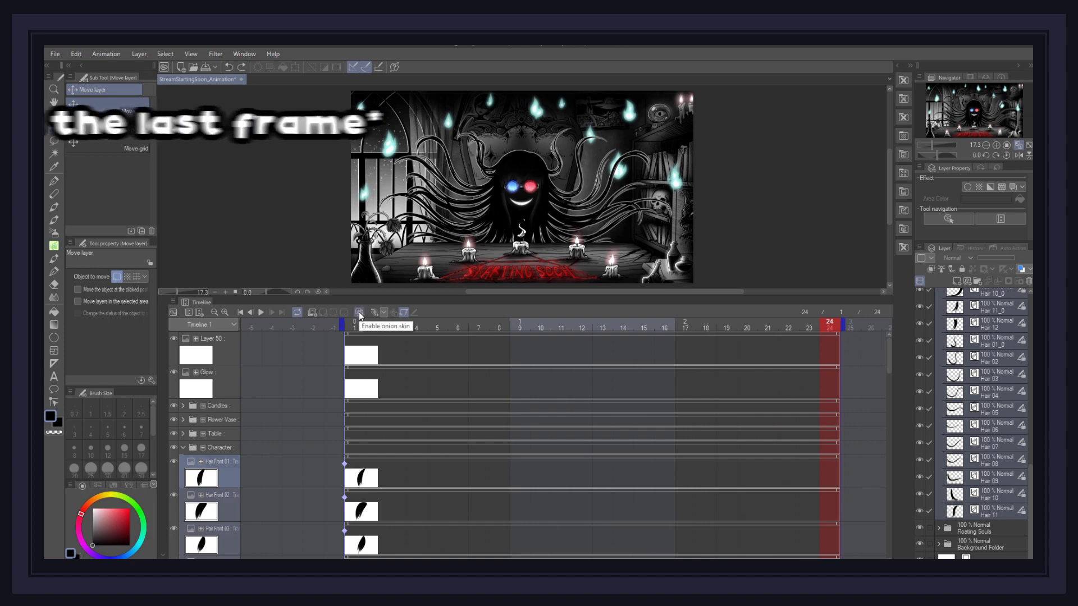
pyautogui.click(583, 331)
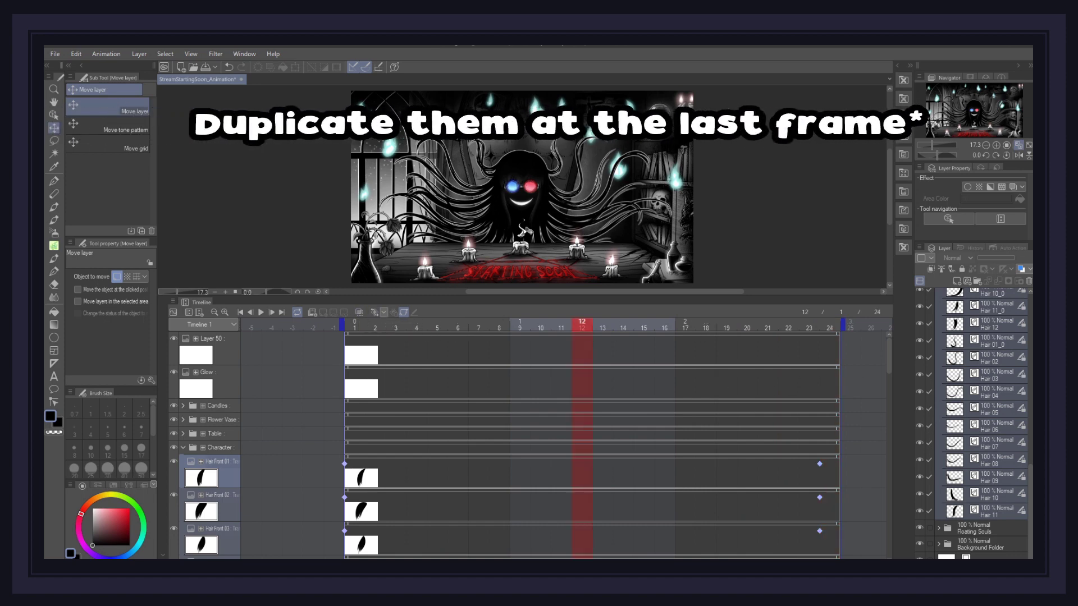
pyautogui.moveTo(526, 220); pyautogui.dragTo(428, 288)
pyautogui.click(261, 313)
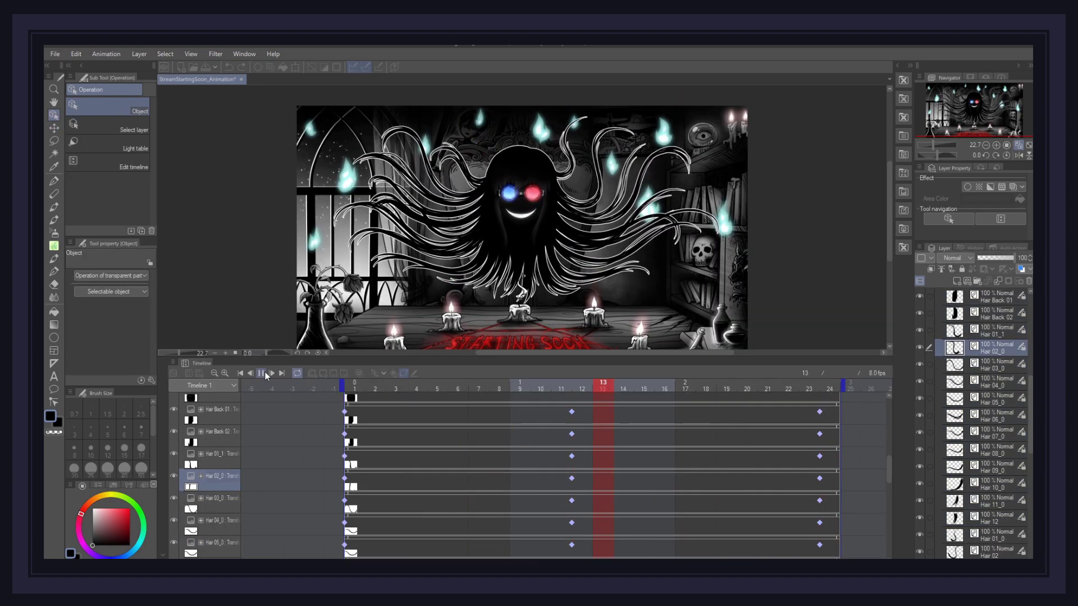
# Preview the hair animation and select the Hair 12 strand
pyautogui.click(265, 371)
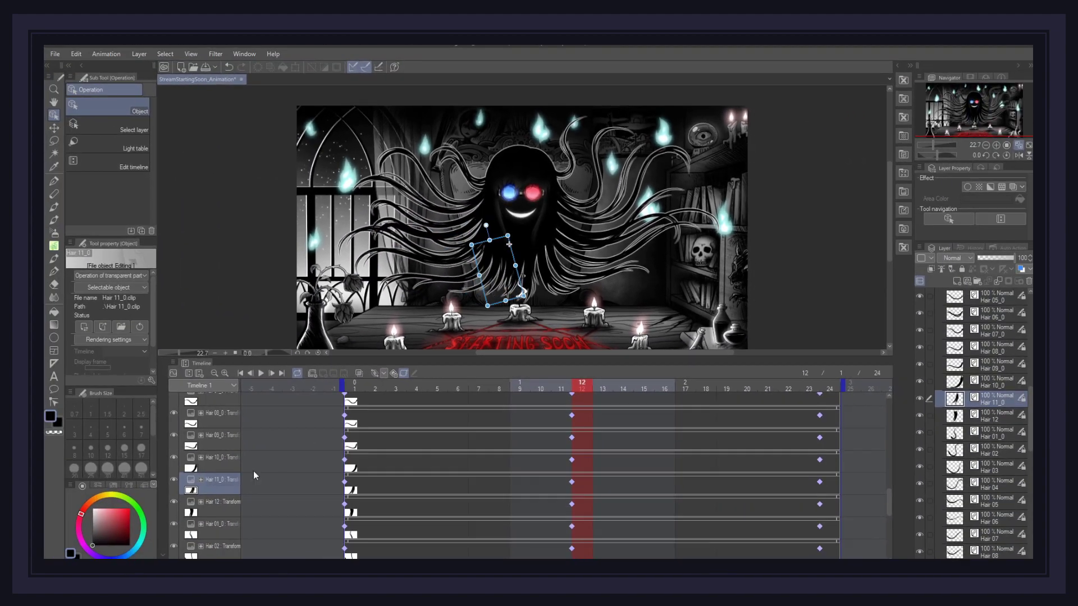
pyautogui.click(262, 373)
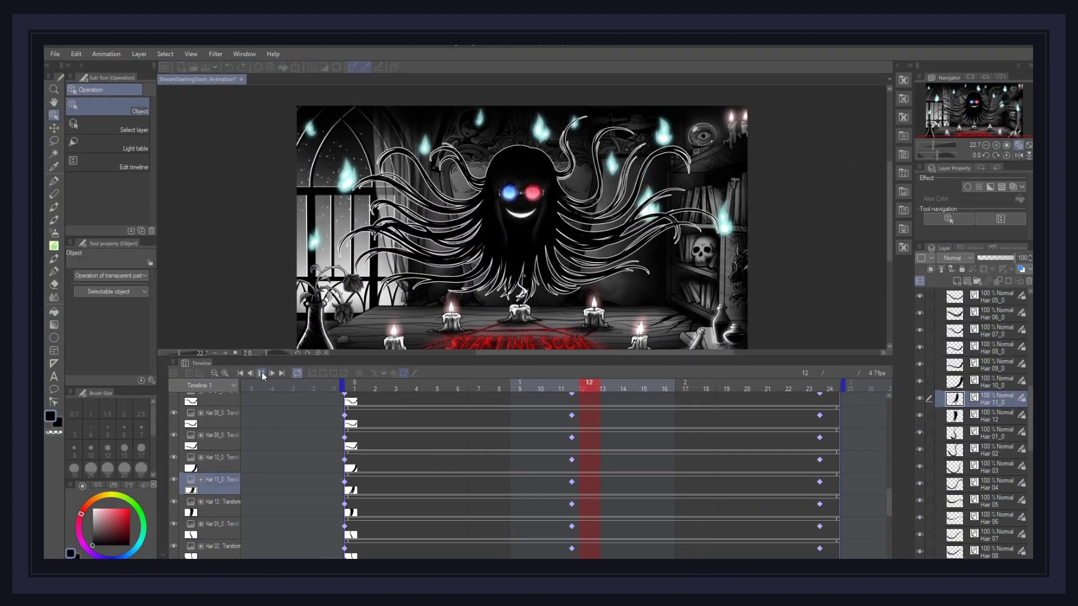
pyautogui.click(262, 373)
pyautogui.click(517, 255)
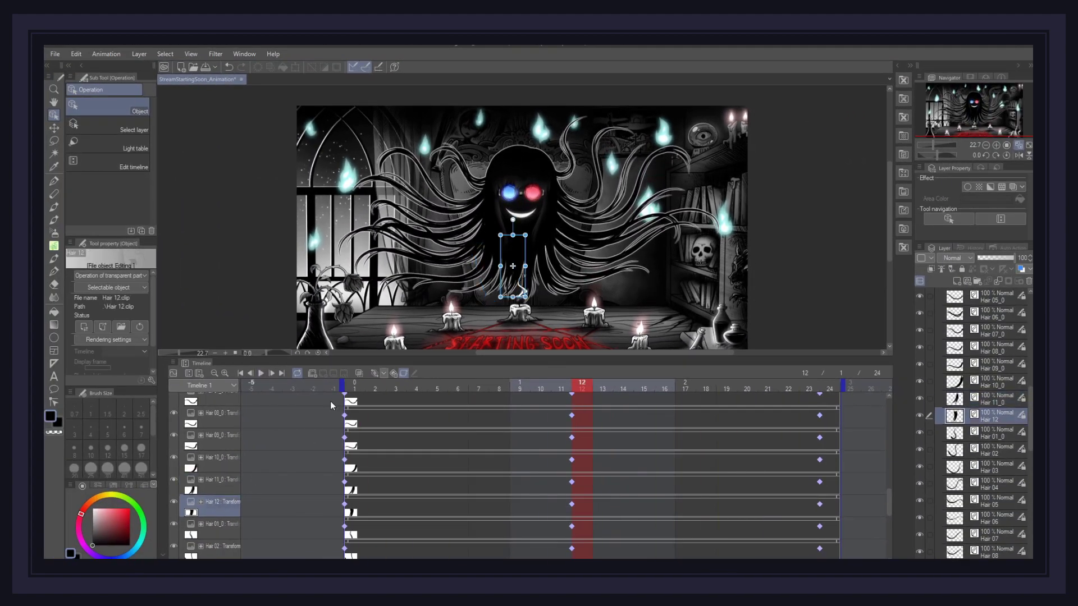
pyautogui.click(261, 372)
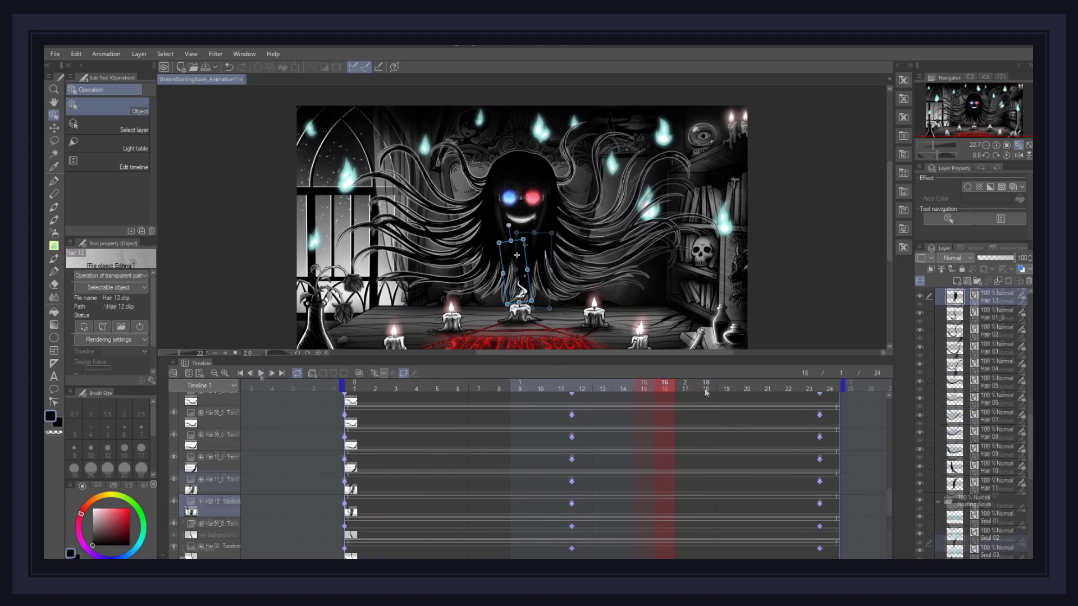
# Select Hair Front strands 01 through 05 and play to check their movement
pyautogui.click(502, 179)
pyautogui.scroll(3, 513, 196)
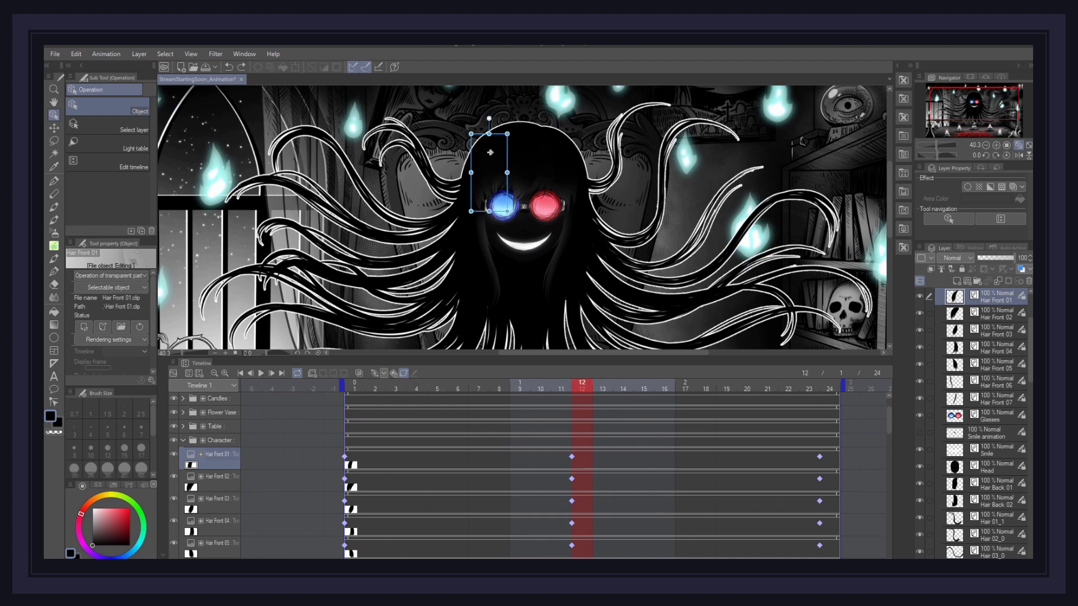
pyautogui.click(506, 147)
pyautogui.click(522, 144)
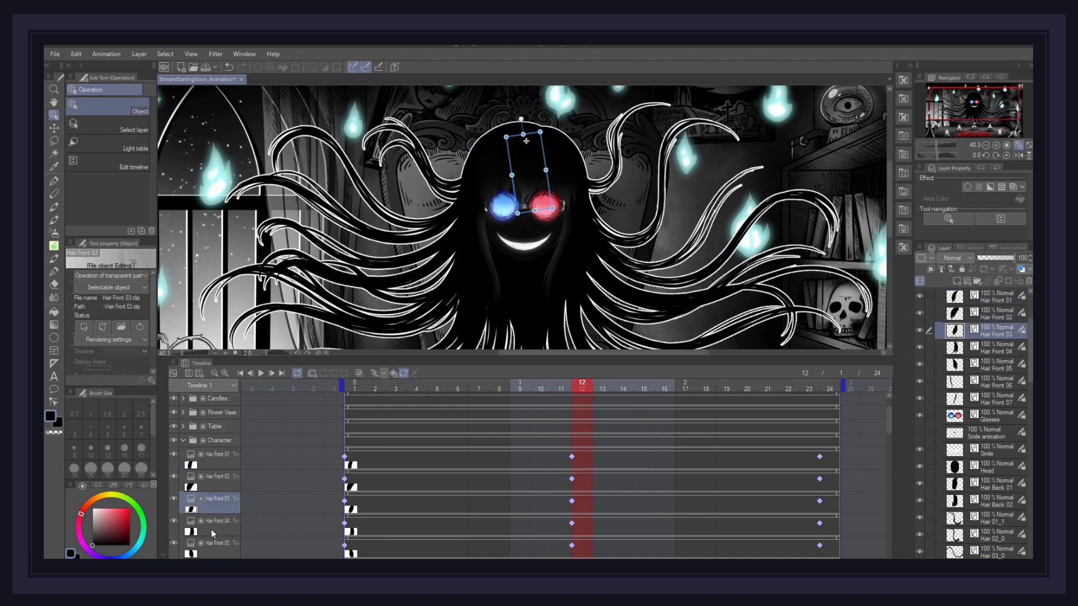
pyautogui.click(539, 143)
pyautogui.click(561, 174)
pyautogui.click(260, 372)
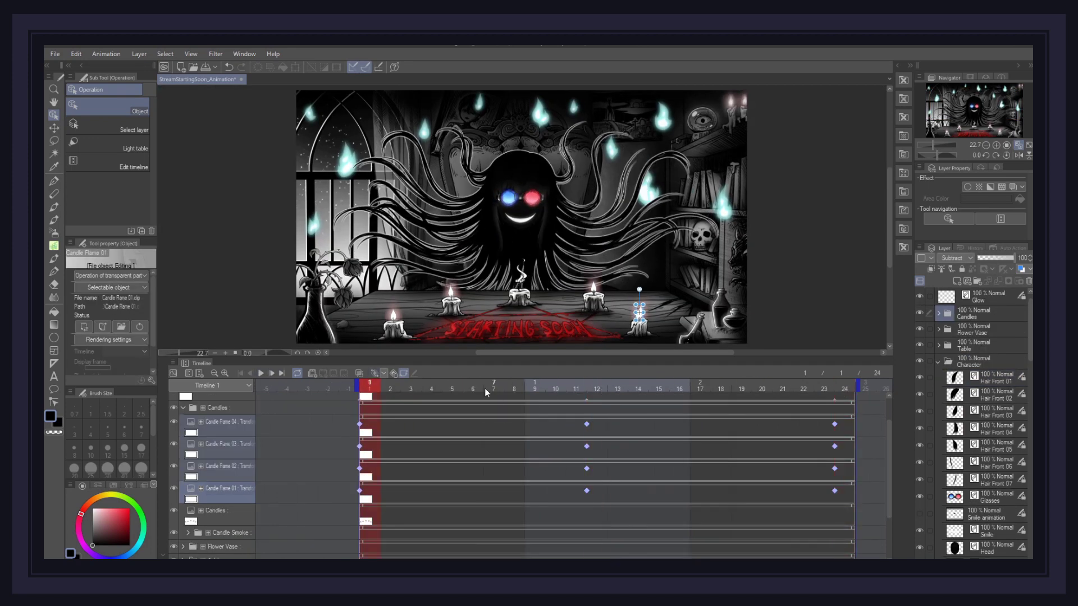
# Select the right-hand candle flame and preview its flicker from frame 18
pyautogui.scroll(2, 532, 315)
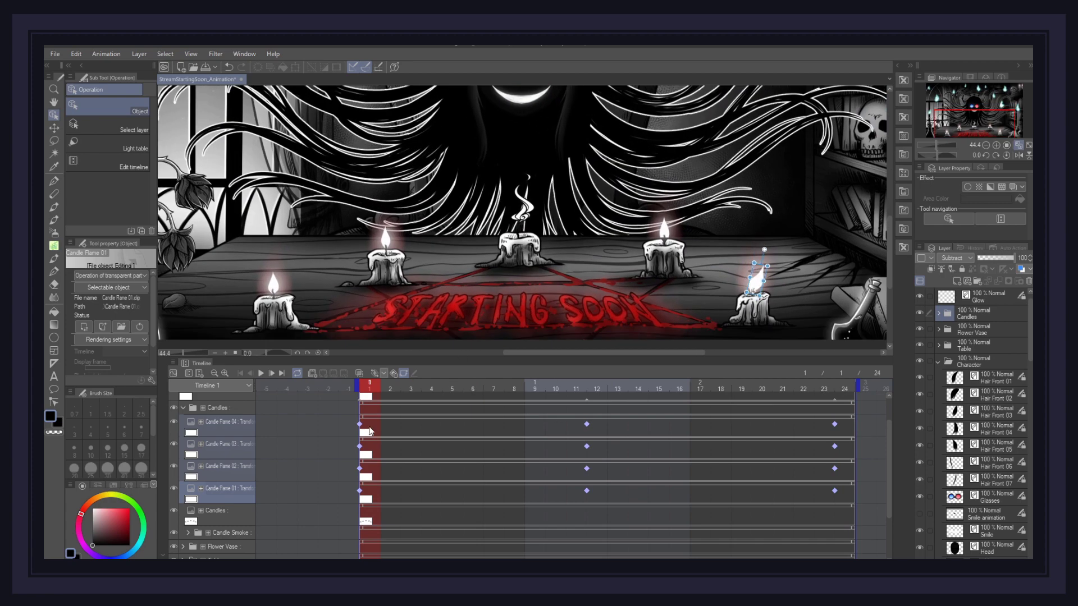
pyautogui.click(754, 283)
pyautogui.press('space')
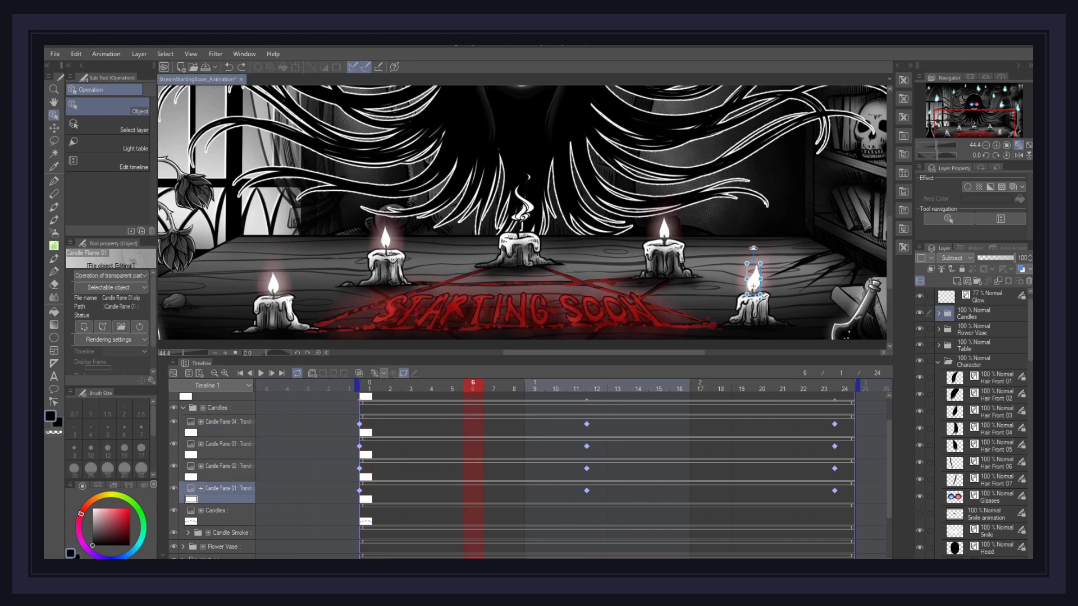
pyautogui.click(723, 393)
pyautogui.click(262, 375)
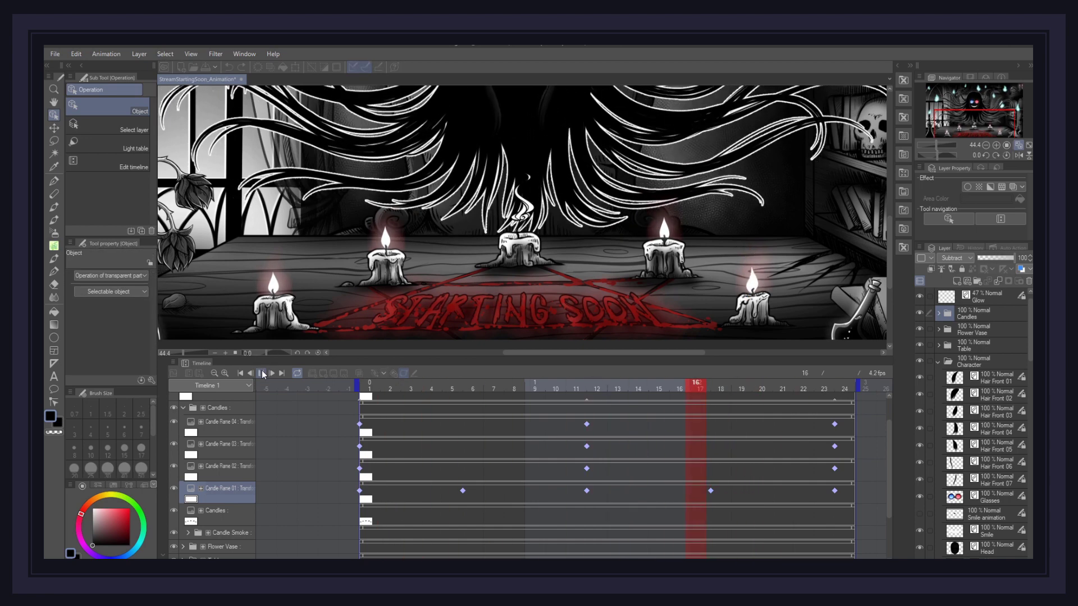
# Stop at frame 20, then preview the candle smoke fading from frame 2
pyautogui.scroll(-1, 264, 373)
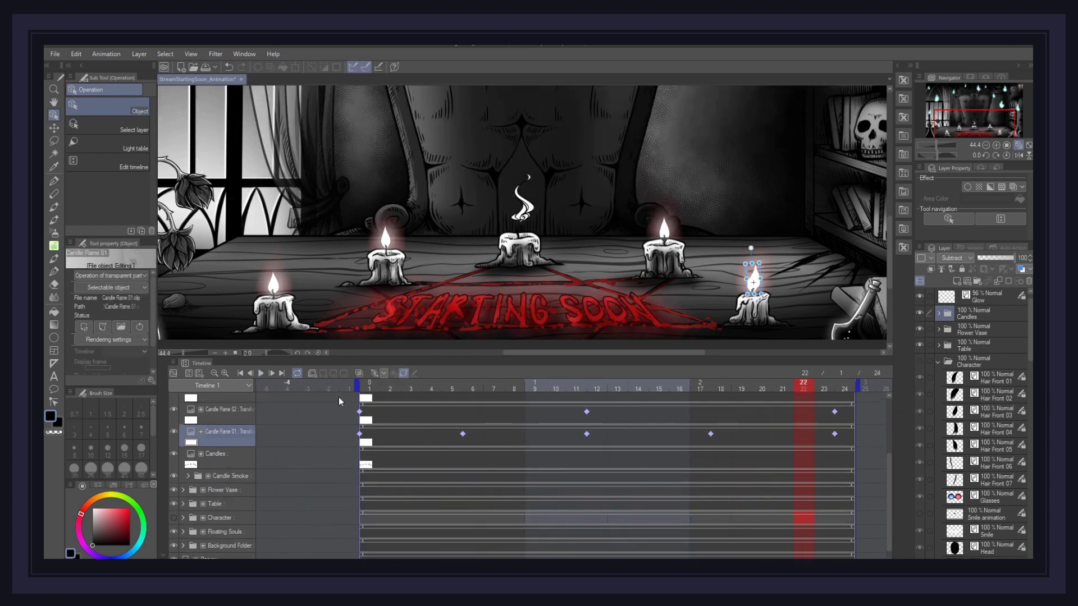
pyautogui.click(760, 393)
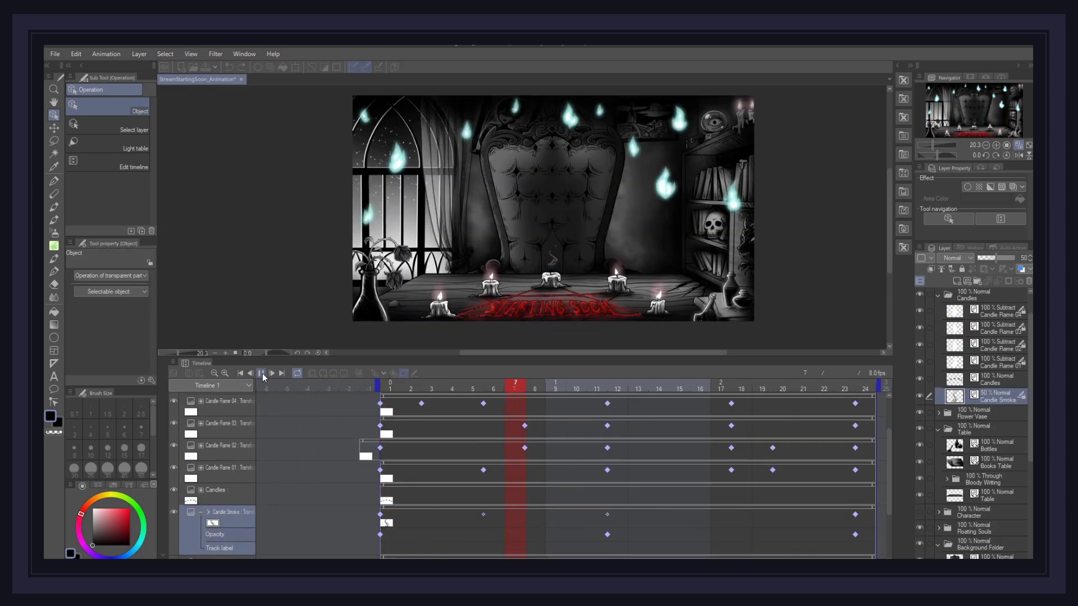
pyautogui.click(411, 391)
pyautogui.scroll(-1, 483, 397)
pyautogui.press('space')
pyautogui.press('k')
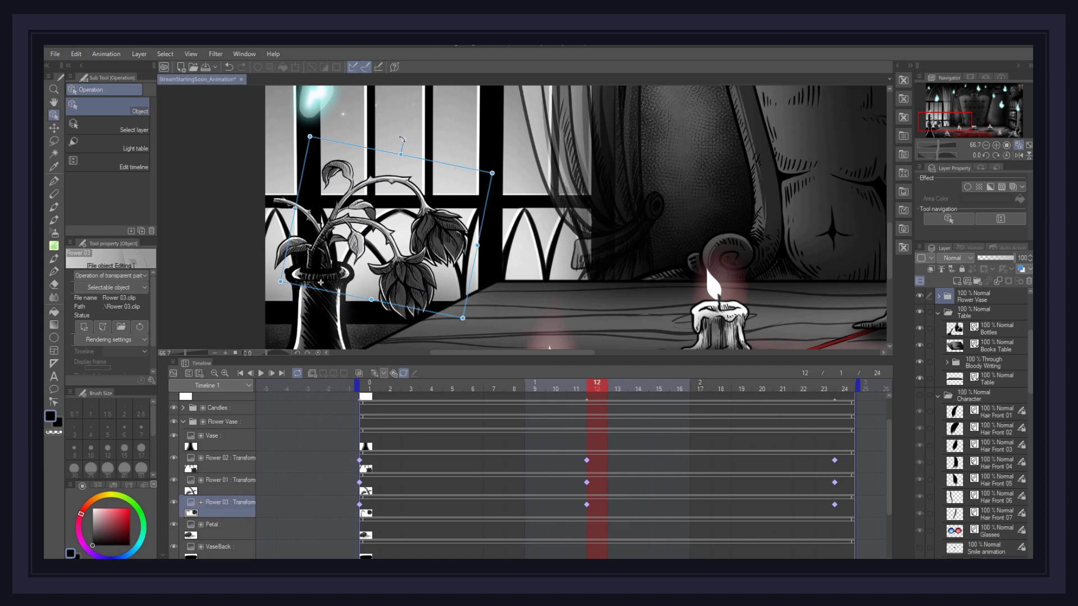
# Preview the flower vase animation and select the drooping Flower 02
pyautogui.press('o')
pyautogui.click(261, 375)
pyautogui.click(378, 220)
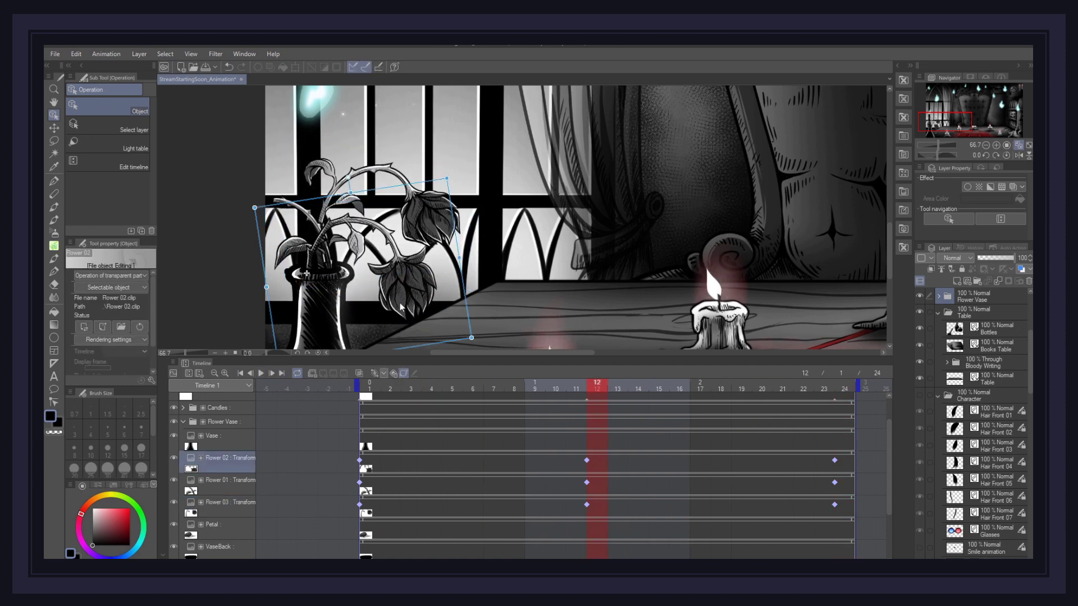
pyautogui.click(261, 373)
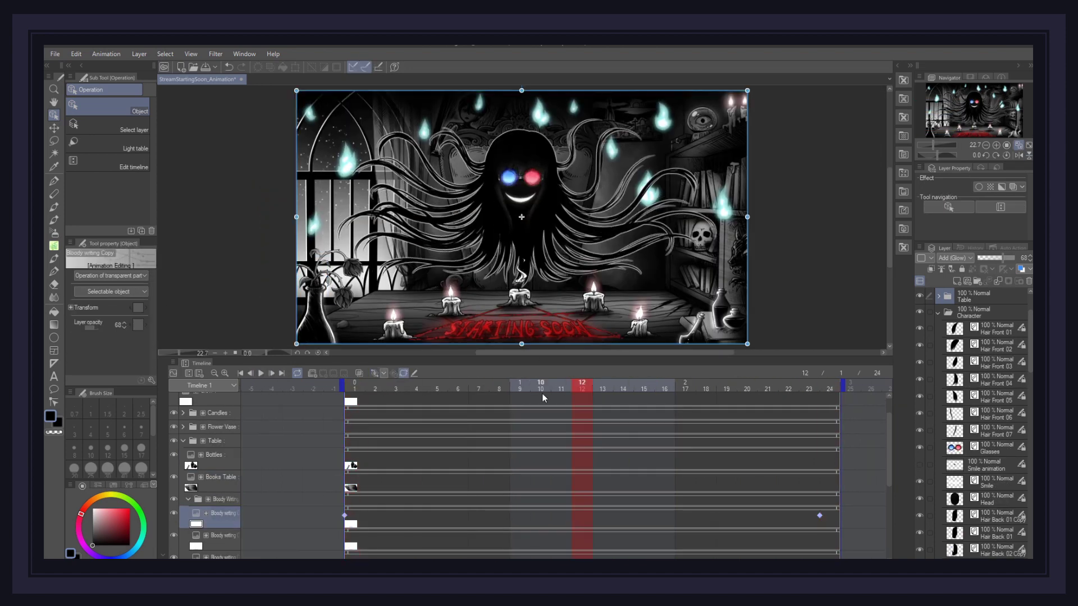
# Keep Bloody Writing Copy's opacity at 68 and show its Opacity track across the loop
pyautogui.moveTo(1003, 258); pyautogui.dragTo(978, 257)
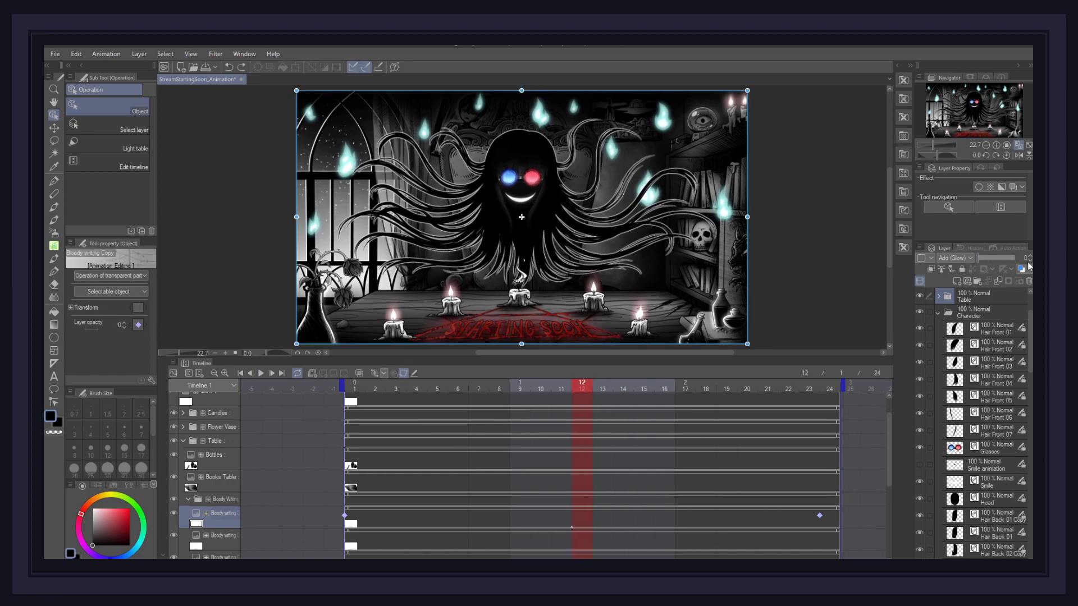
pyautogui.hotkey('ctrl', 'z')
pyautogui.click(206, 513)
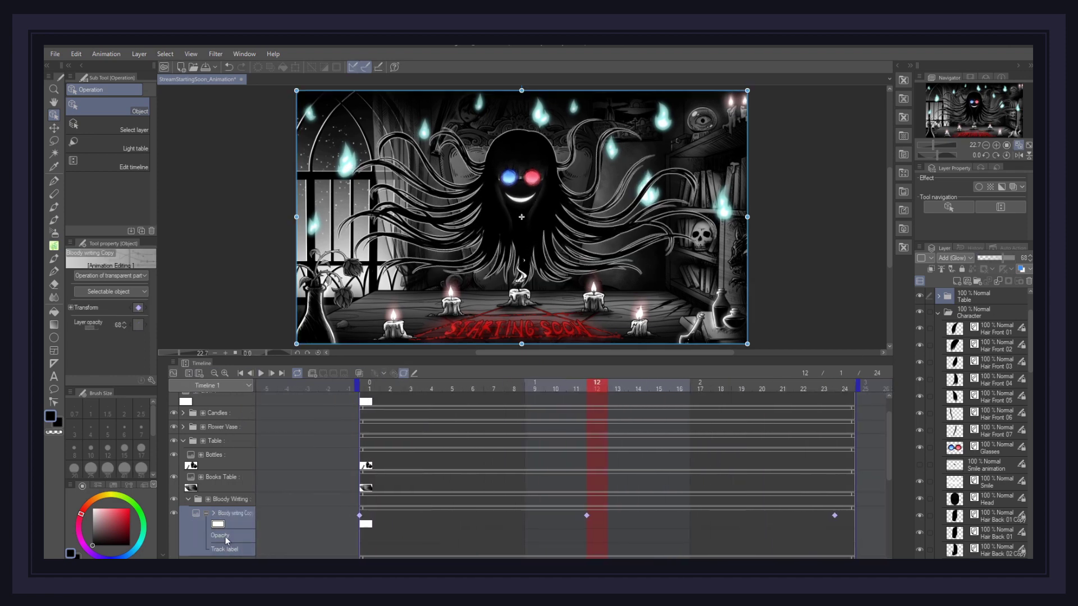
pyautogui.click(241, 374)
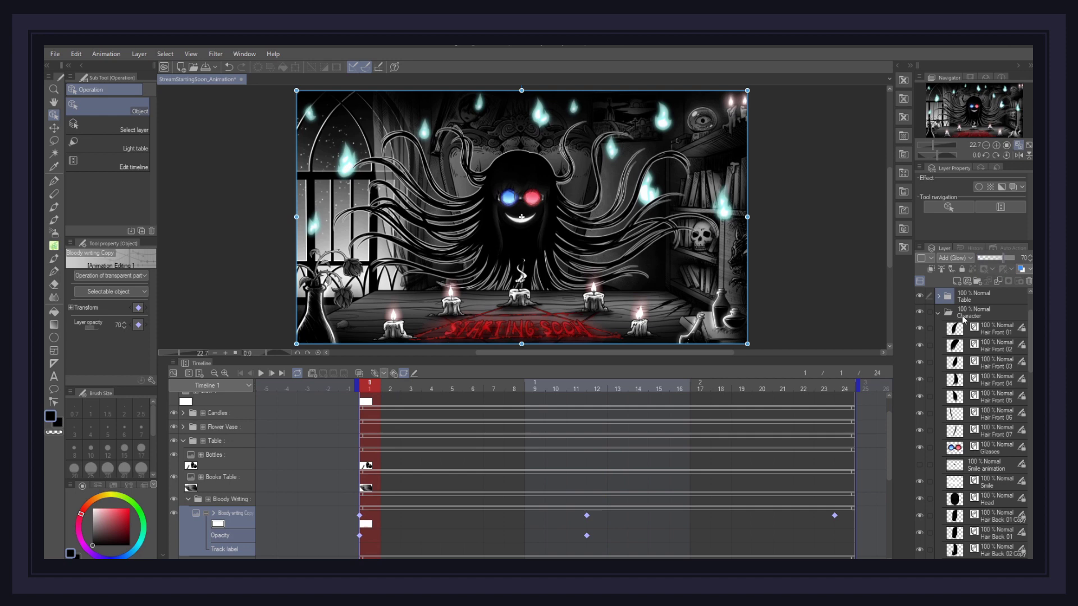
pyautogui.click(250, 374)
# Enable keyframes on the Glow layer at frame 1 and play the glow pulse
pyautogui.click(261, 373)
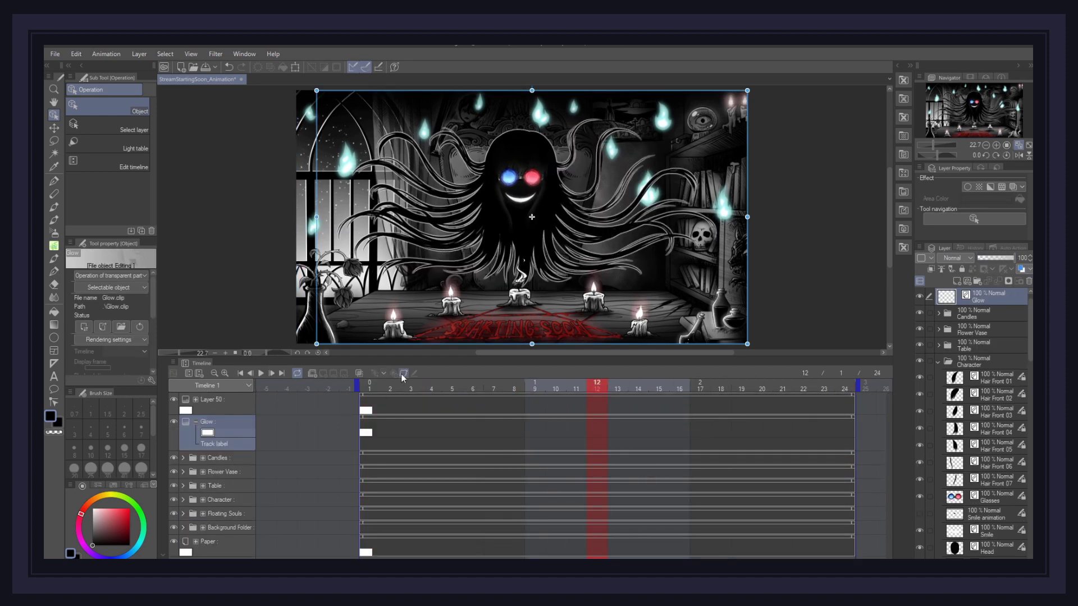
pyautogui.click(403, 374)
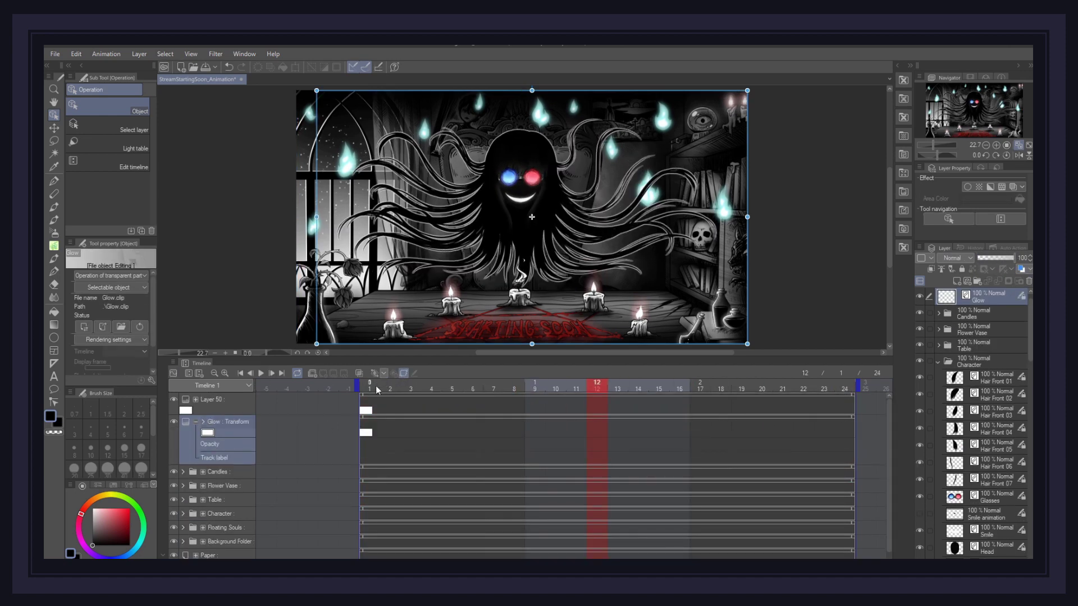
pyautogui.click(376, 390)
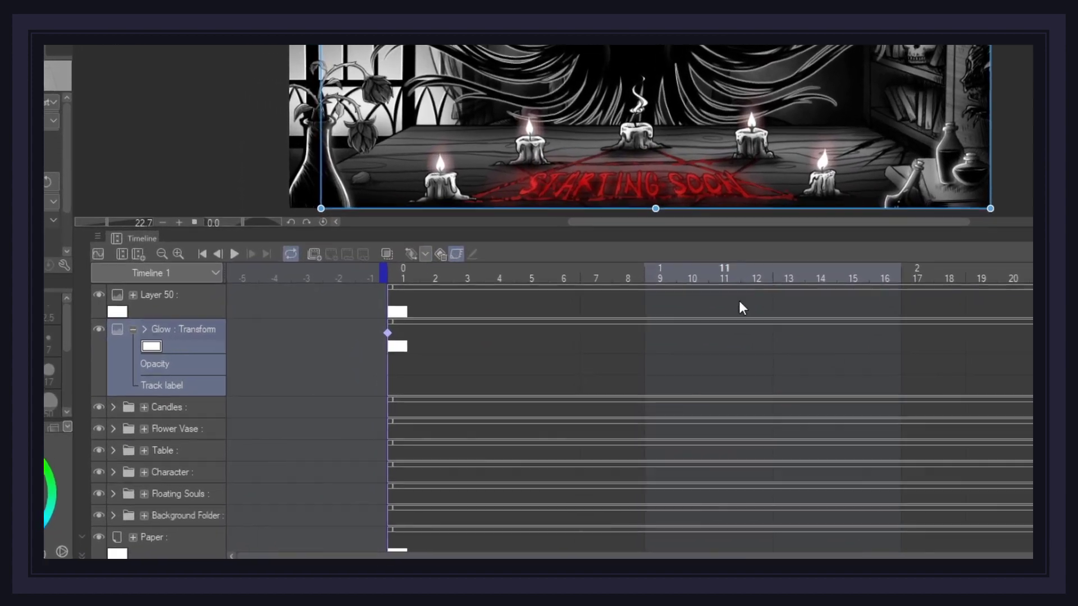
pyautogui.click(234, 253)
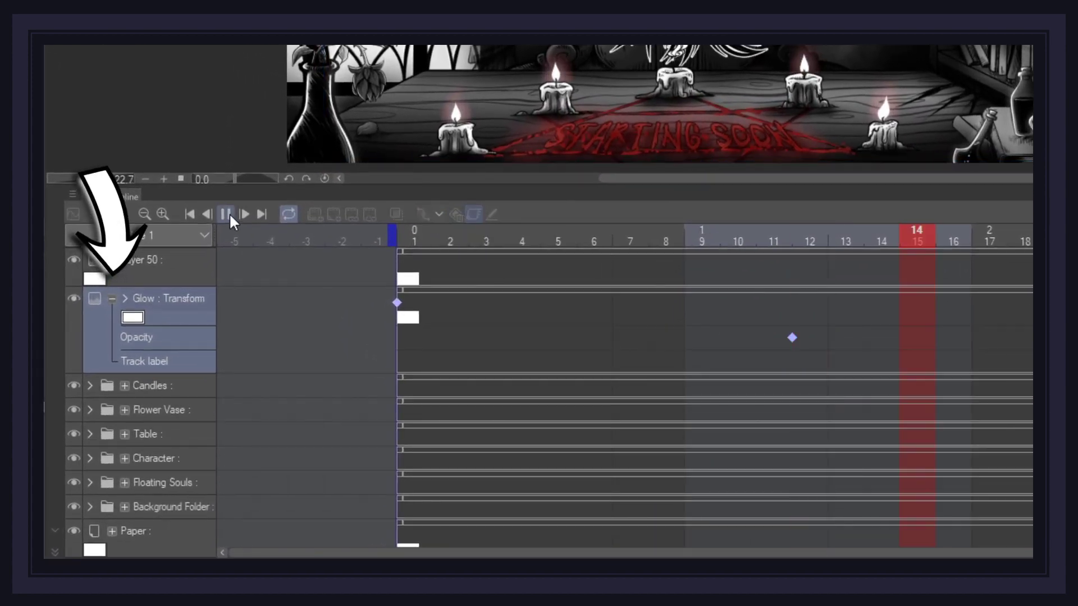
pyautogui.click(229, 213)
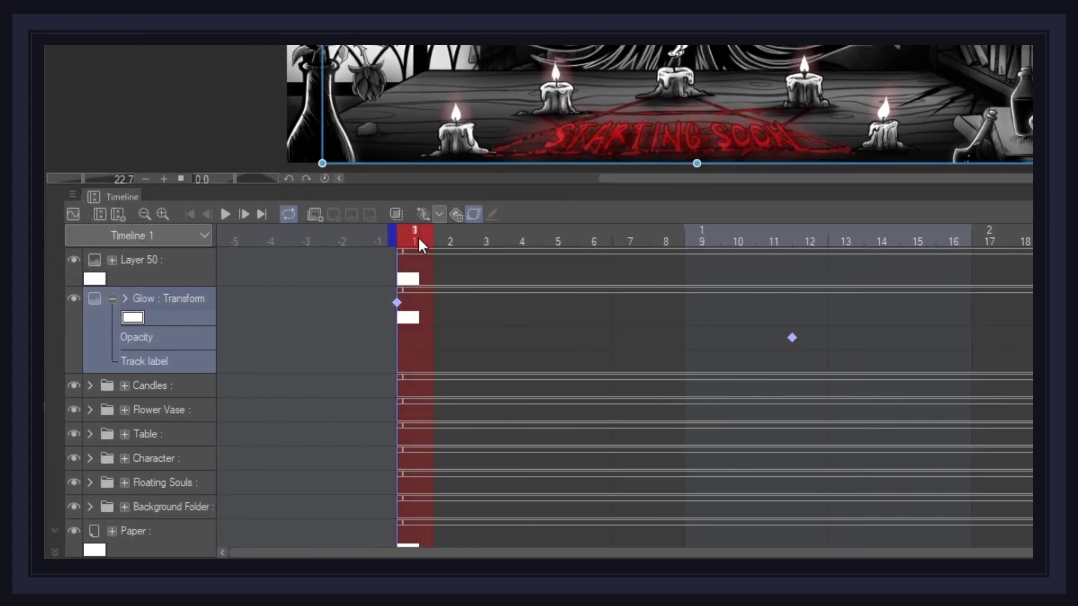
pyautogui.click(225, 213)
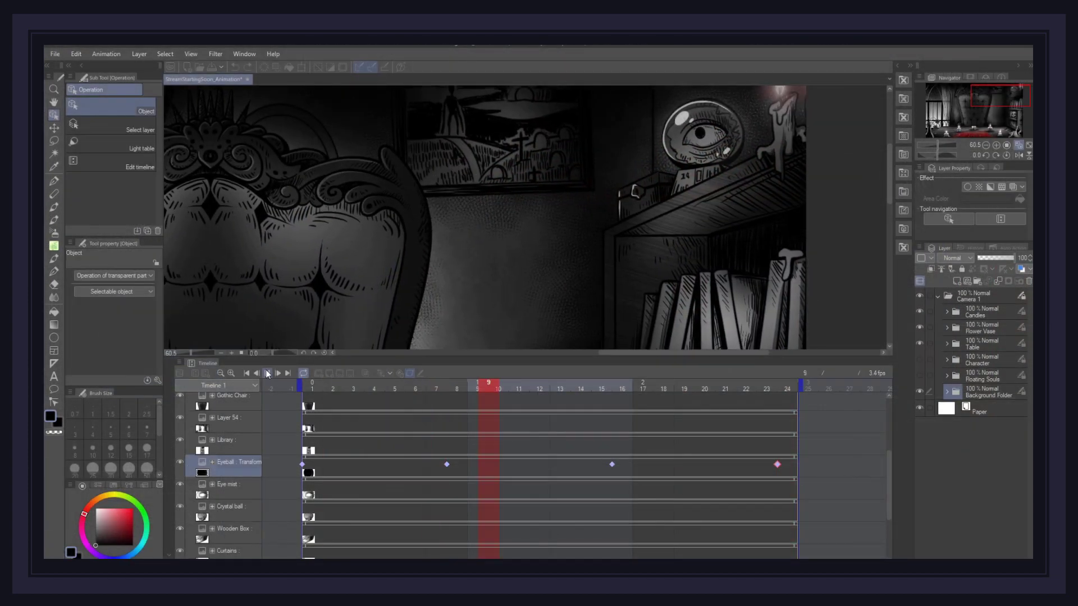
# Stop at frame 24, inspect the Eyeball track's keyframes, and replay the eyeball animation
pyautogui.click(788, 415)
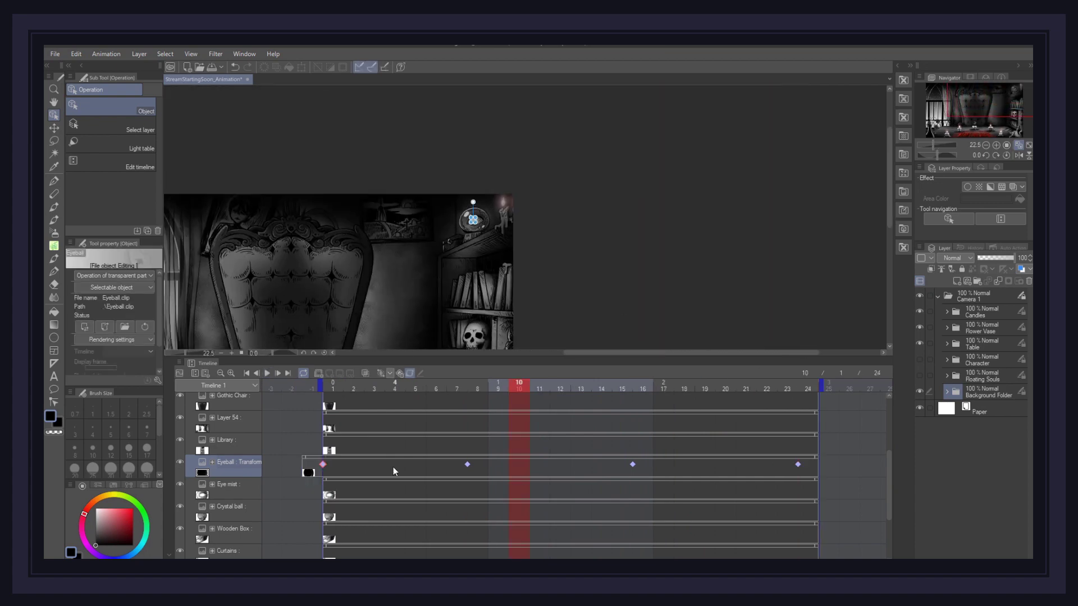
pyautogui.scroll(2, 390, 469)
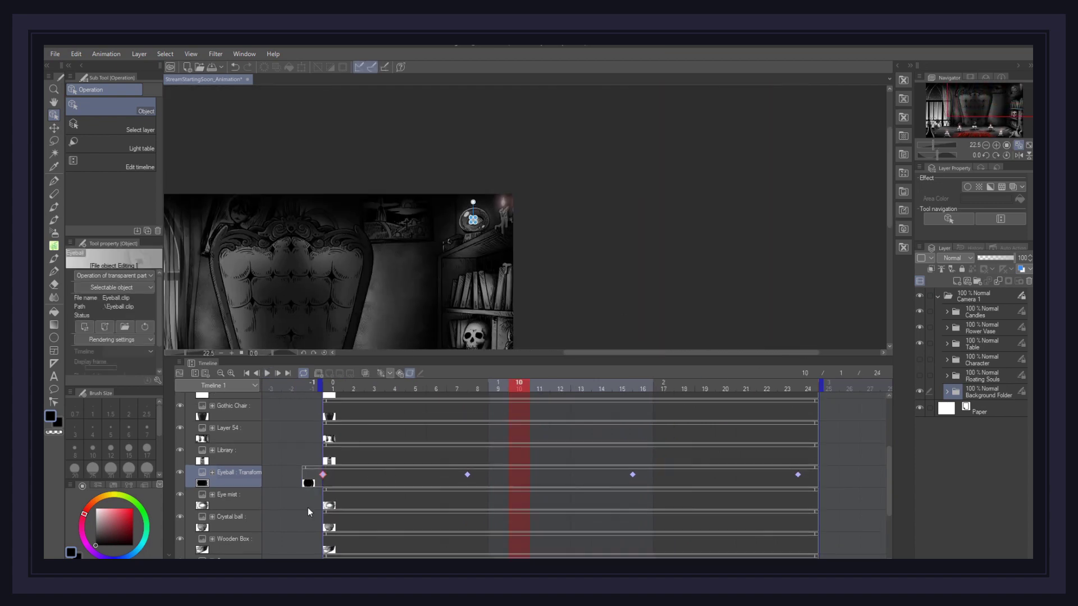
pyautogui.click(813, 501)
pyautogui.click(813, 501)
pyautogui.click(267, 374)
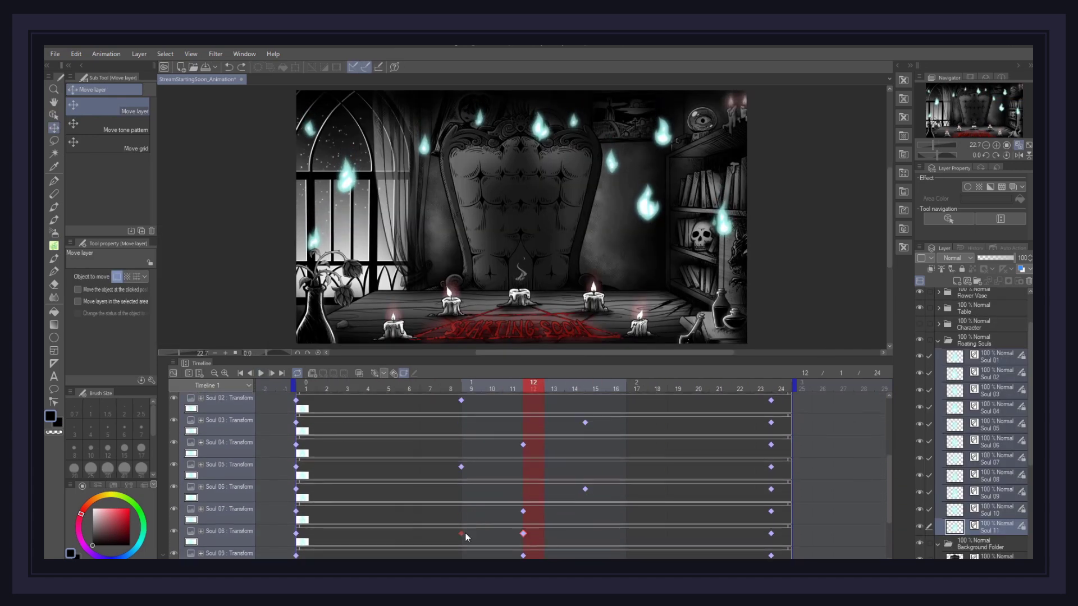
# Play the staggered floating souls animation, stopping at frame 18 and replaying
pyautogui.click(261, 373)
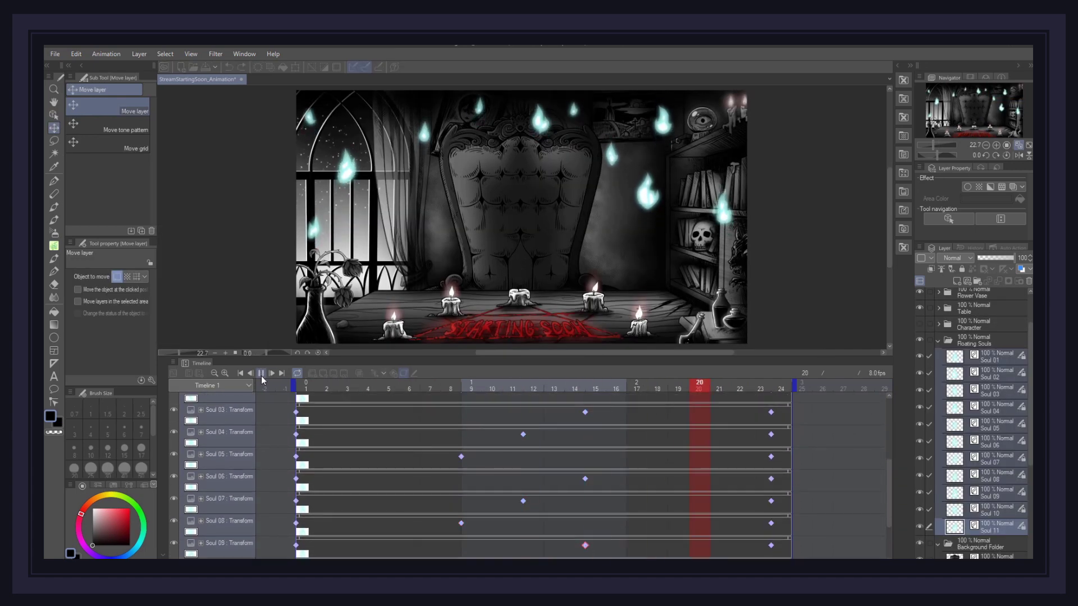
pyautogui.click(261, 373)
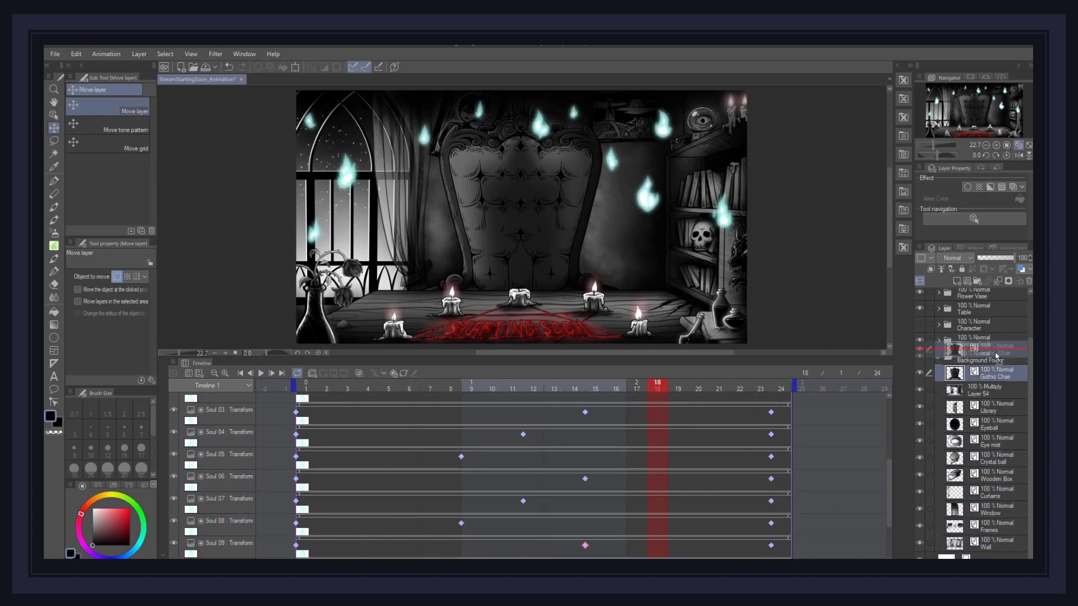
pyautogui.click(262, 373)
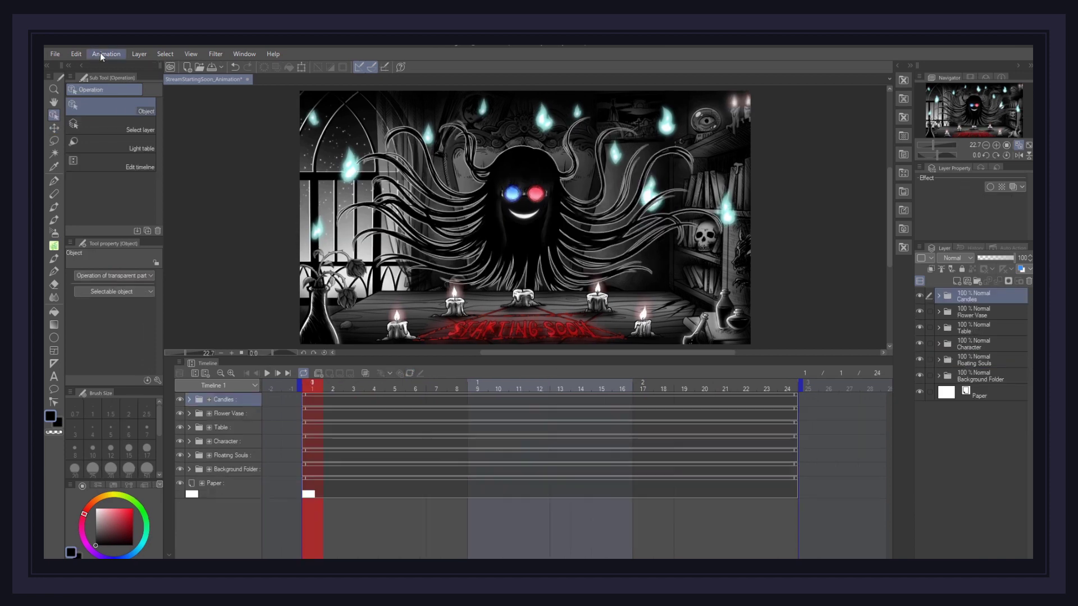
# Add the Camera 1 2D camera folder from Animation > New animation layer
pyautogui.click(102, 55)
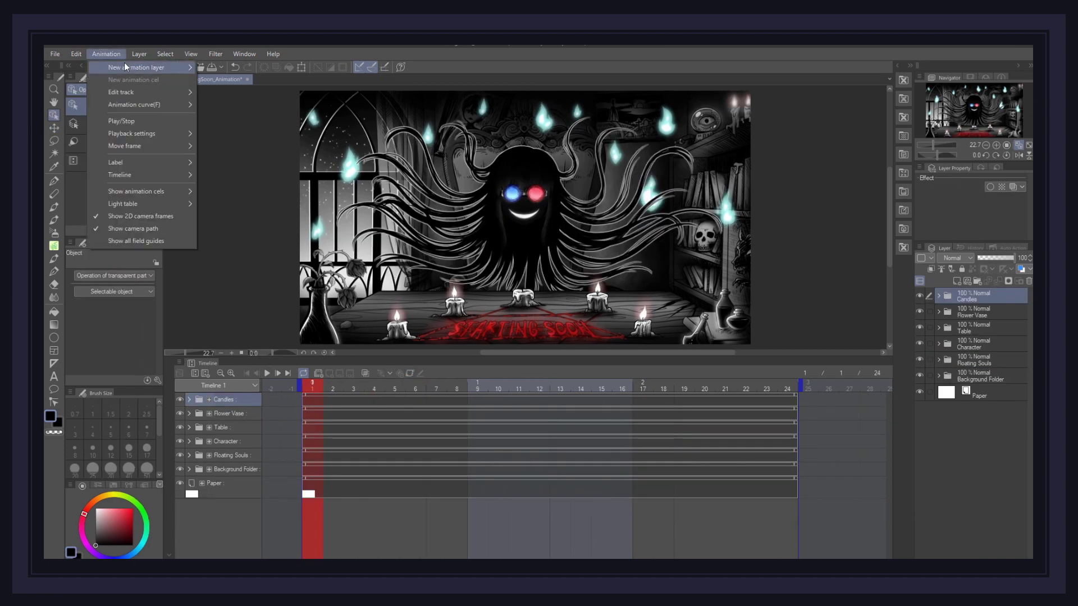
pyautogui.moveTo(126, 68)
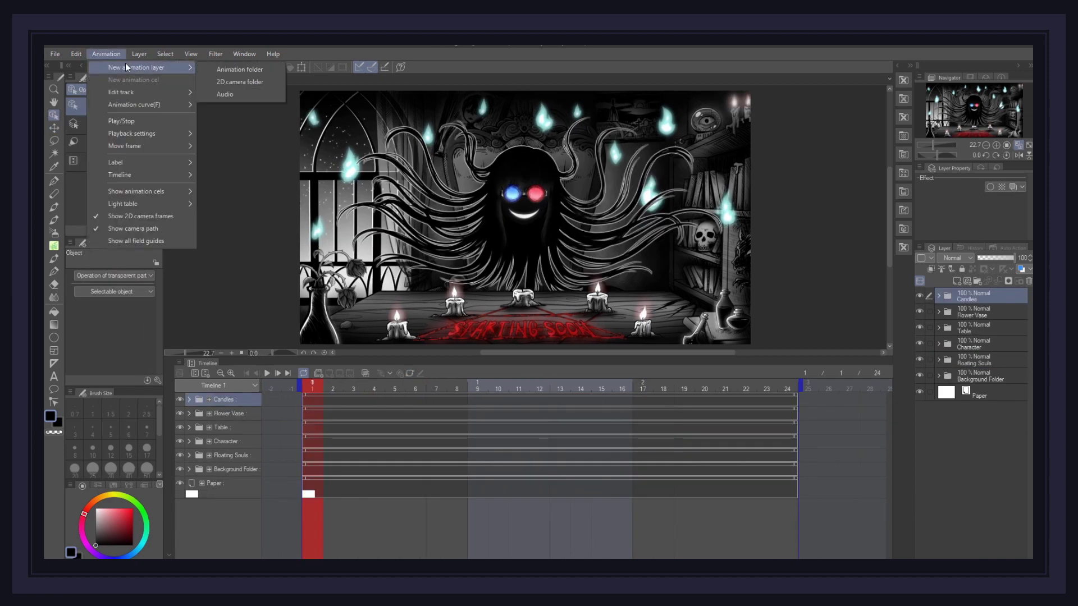
pyautogui.click(256, 83)
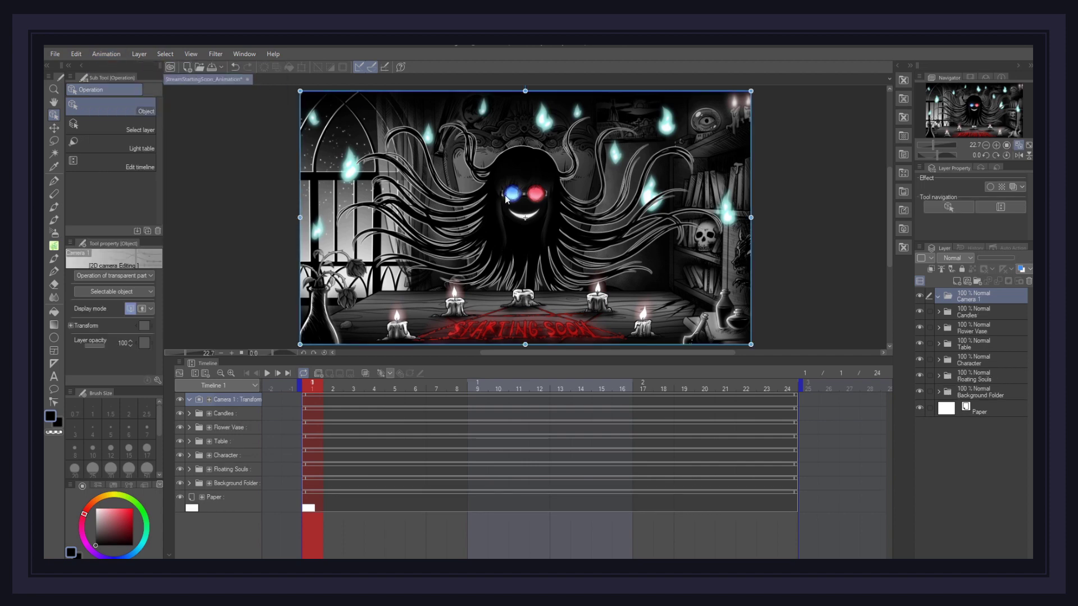
# Nest the six scene folders, Candles through Background Folder, inside Camera 1
pyautogui.click(986, 316)
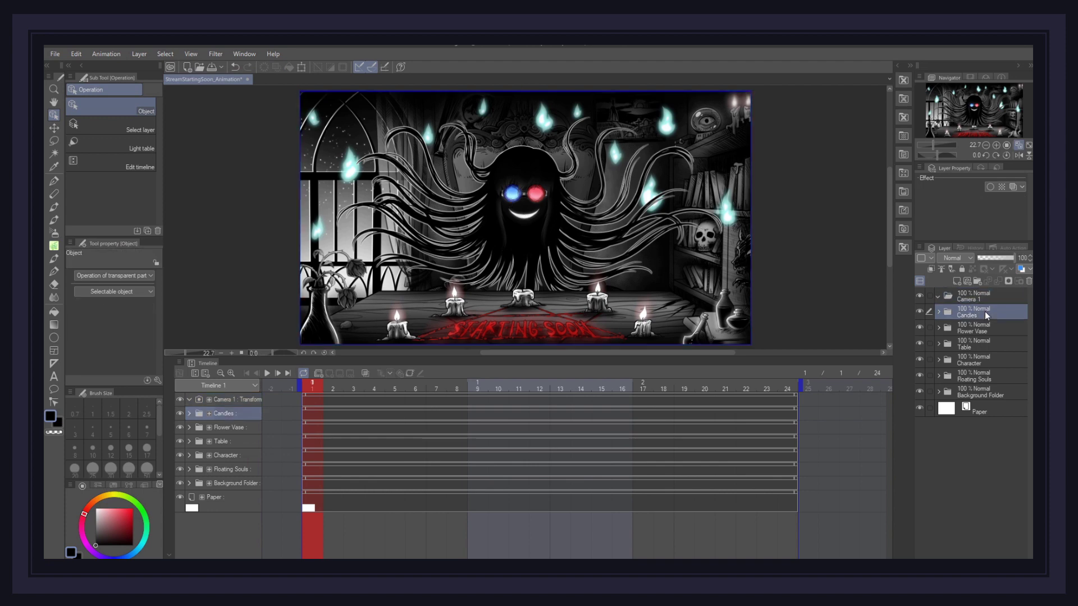
pyautogui.keyDown('shift'); pyautogui.click(983, 400); pyautogui.keyUp('shift')
pyautogui.moveTo(983, 400); pyautogui.dragTo(975, 301)
# Key Camera 1 at frame 12 and scale the camera frame up slightly at frame 1
pyautogui.click(540, 399)
pyautogui.click(375, 377)
pyautogui.press('Home')
pyautogui.moveTo(524, 101); pyautogui.dragTo(525, 96)
pyautogui.scroll(1, 543, 161)
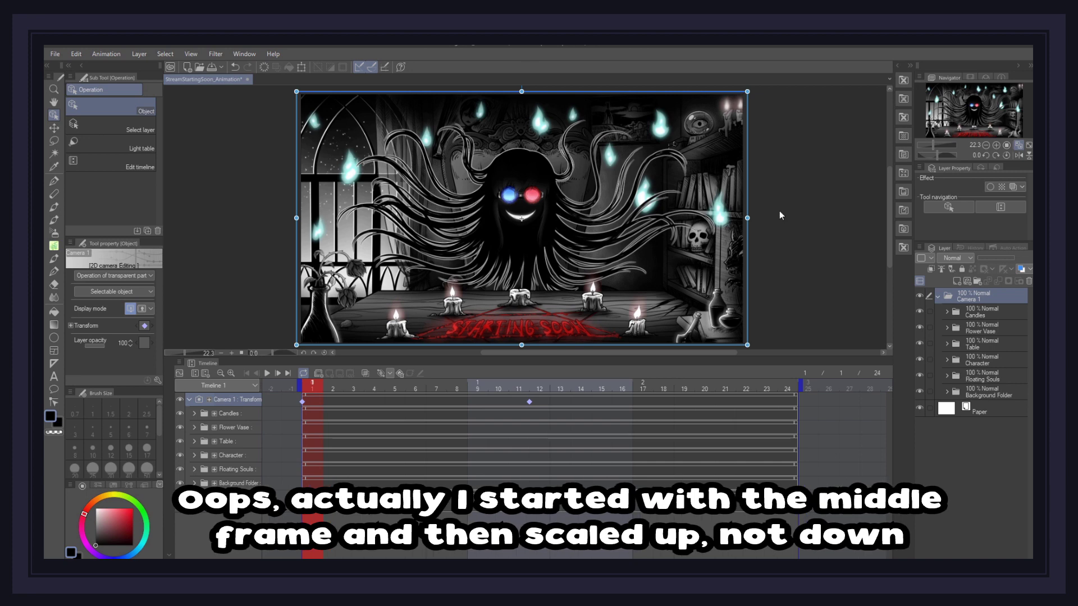
pyautogui.moveTo(749, 218); pyautogui.dragTo(750, 217)
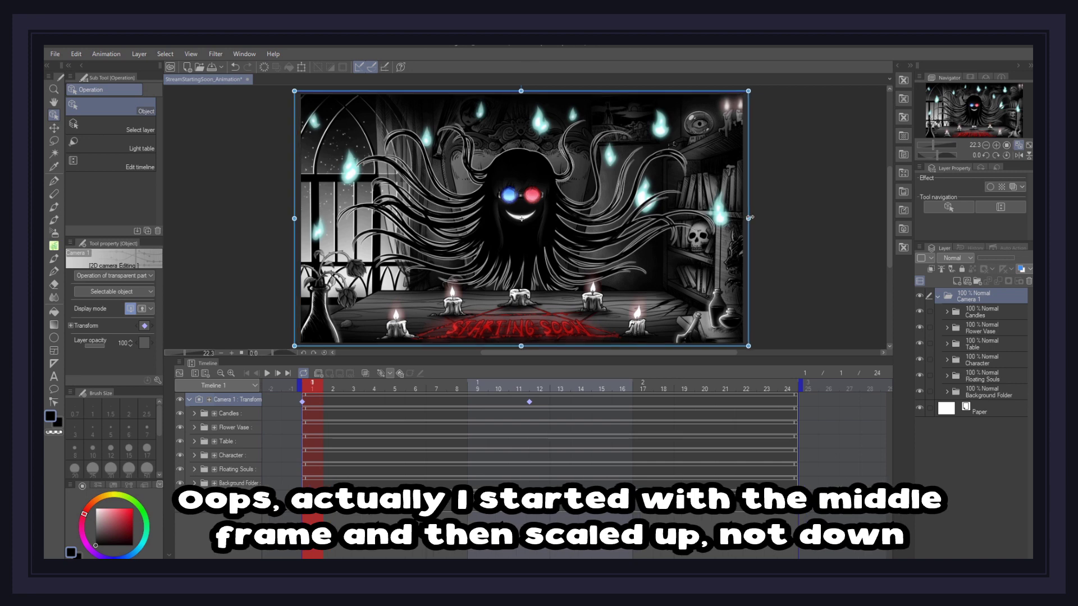
# Copy the frame-1 camera keyframe and paste it at frame 24
pyautogui.rightClick(303, 402)
pyautogui.click(356, 233)
pyautogui.rightClick(789, 406)
pyautogui.click(828, 262)
# Preview the zoom, change the camera frame display, and delete the frame-24 keyframe
pyautogui.click(267, 373)
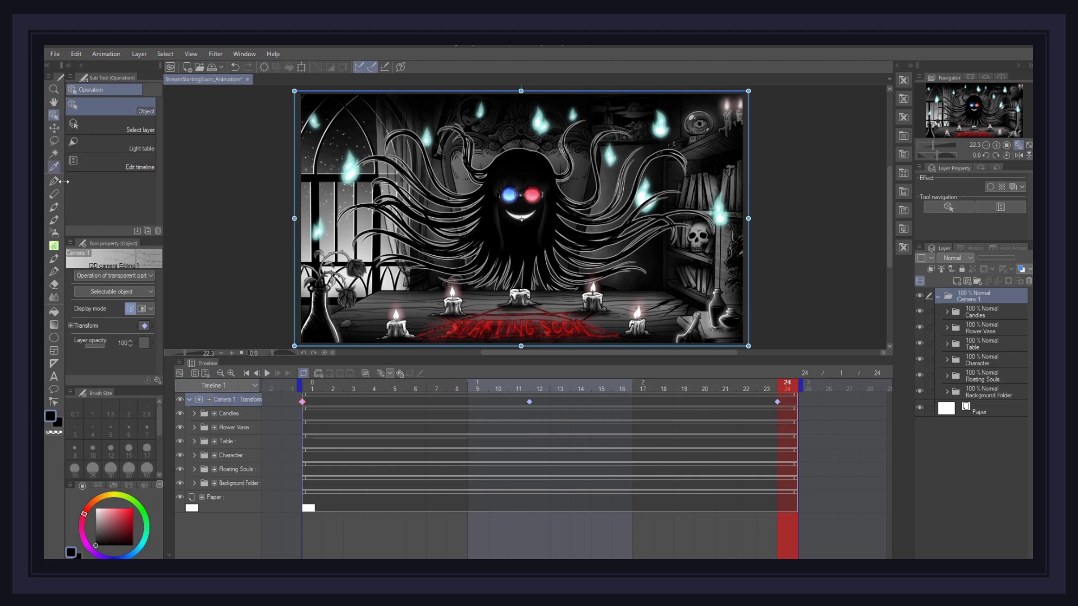
pyautogui.click(142, 310)
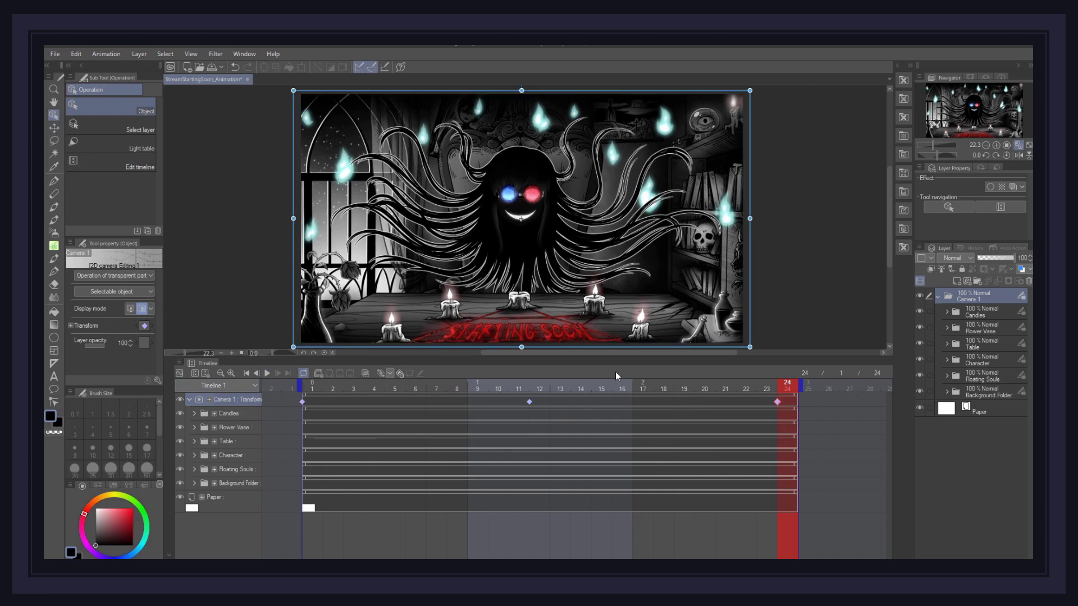
pyautogui.click(268, 375)
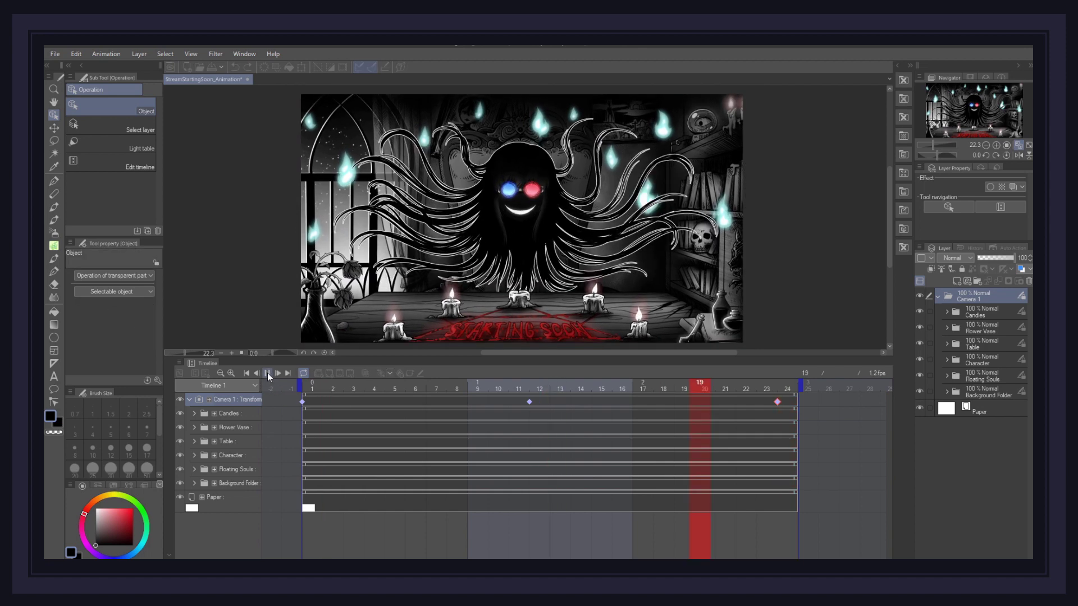
pyautogui.click(267, 373)
pyautogui.click(779, 403)
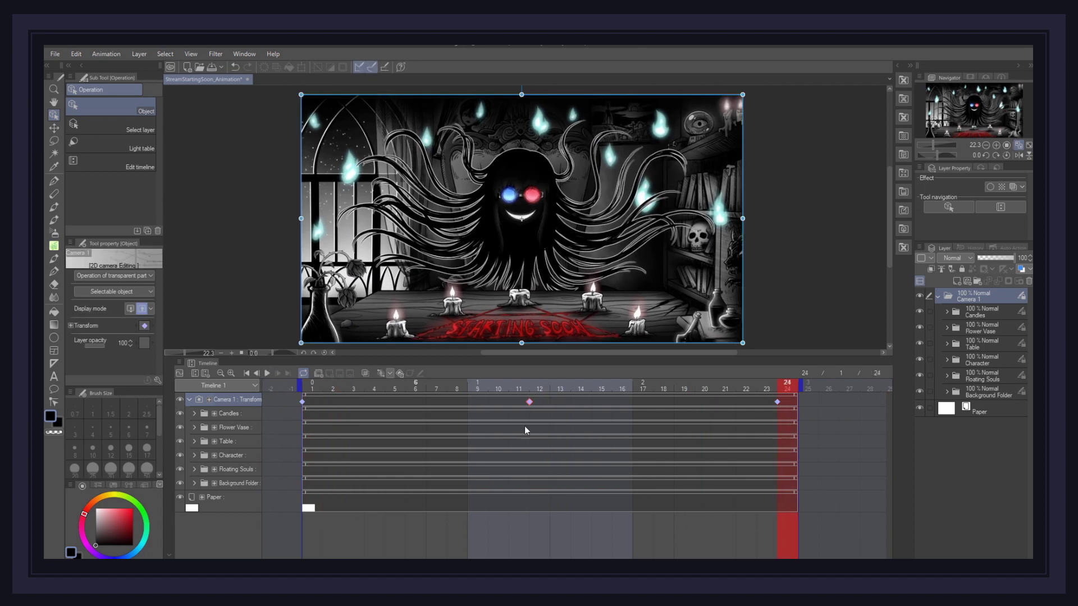
pyautogui.press('Delete')
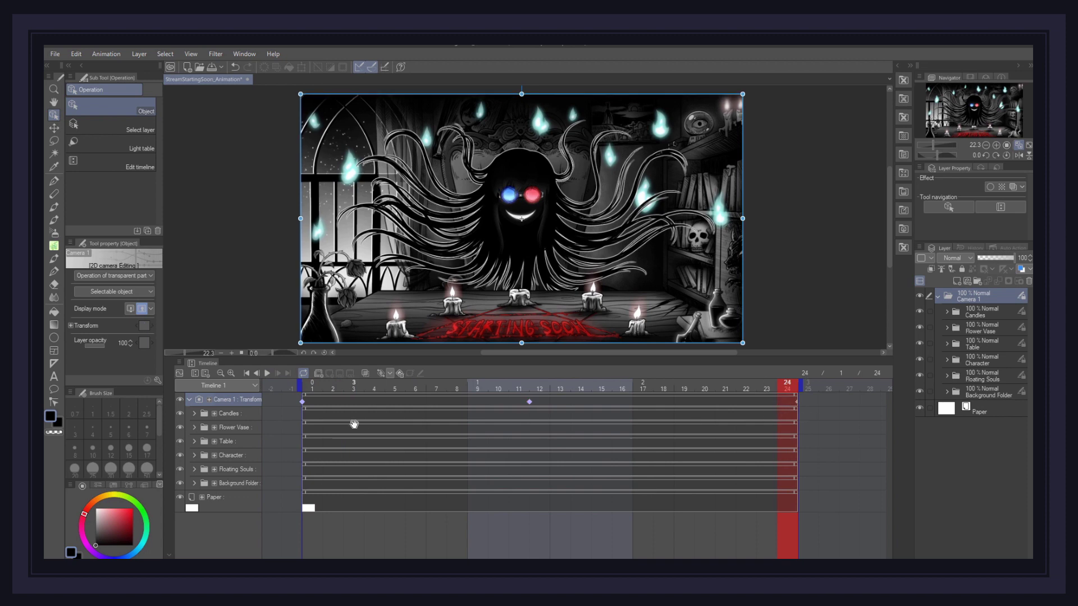
# Choose File > Export animation > Movie to export the scene
pyautogui.click(54, 55)
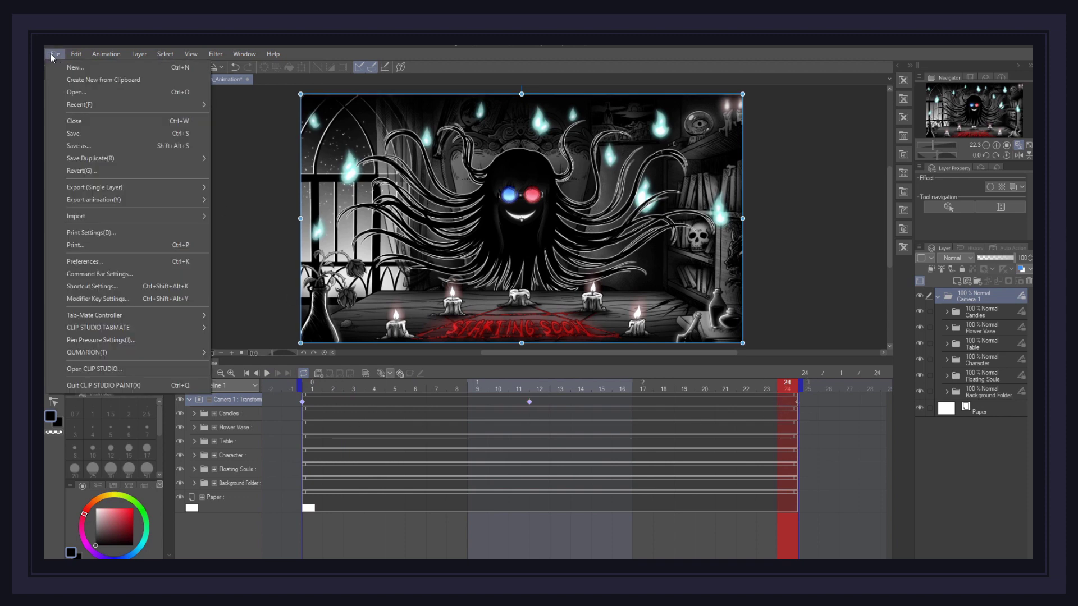
pyautogui.moveTo(186, 204)
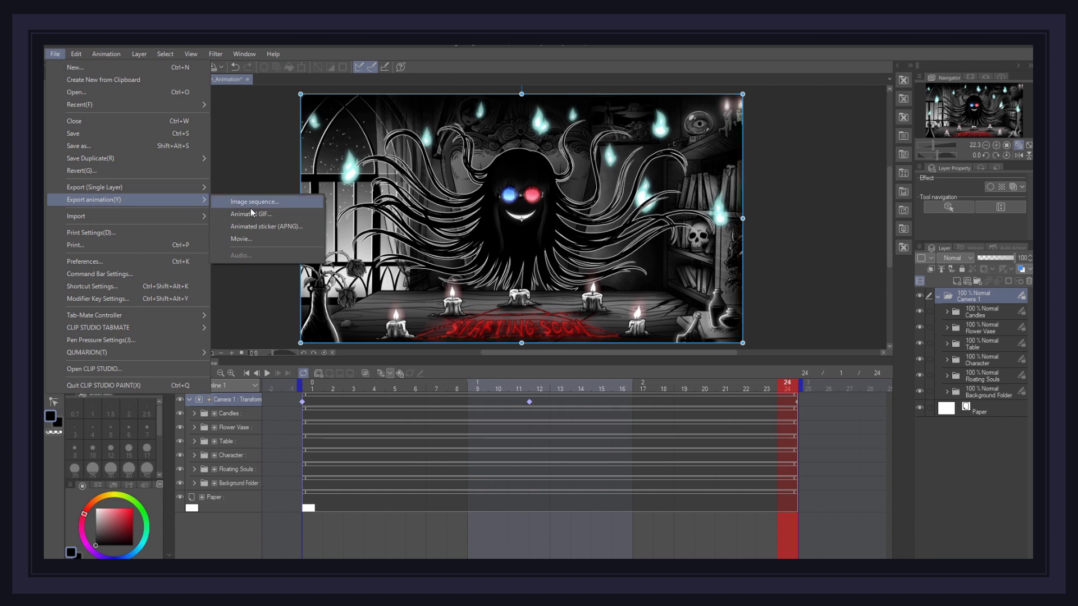
pyautogui.click(259, 239)
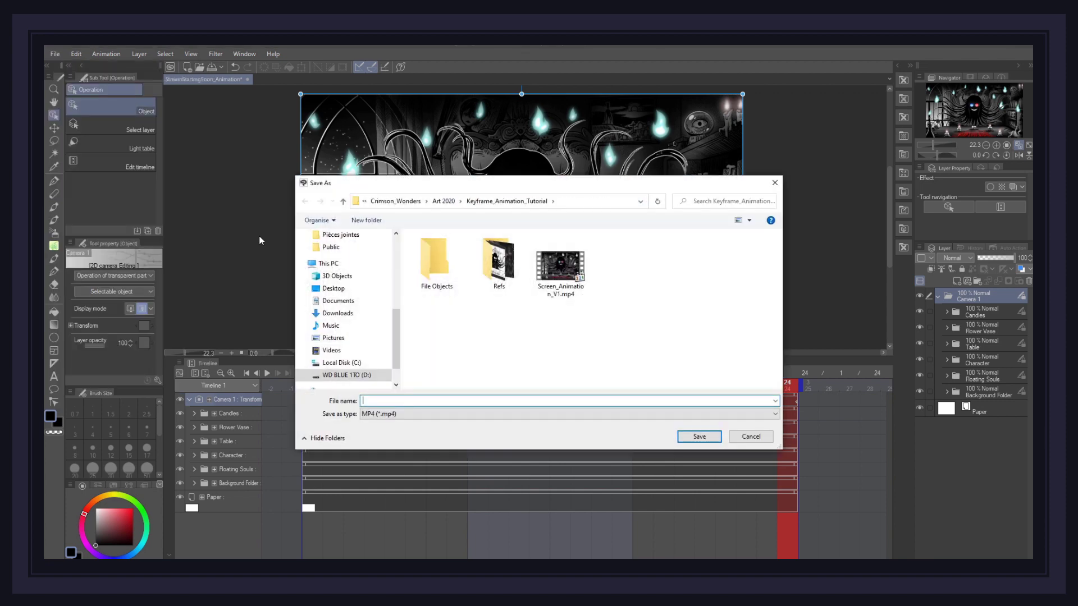
# Name the export Screen_Animation_V2.mp4 and save it to reach the movie settings
pyautogui.click(559, 276)
pyautogui.click(426, 407)
pyautogui.hotkey('ctrl', 'a')
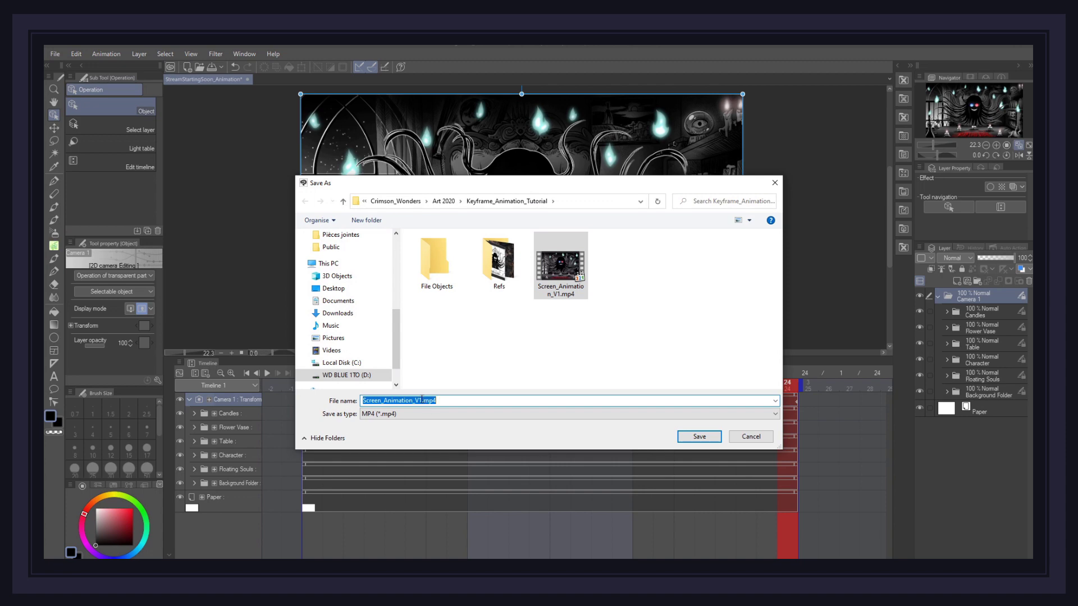
pyautogui.click(421, 400)
pyautogui.press('BackSpace')
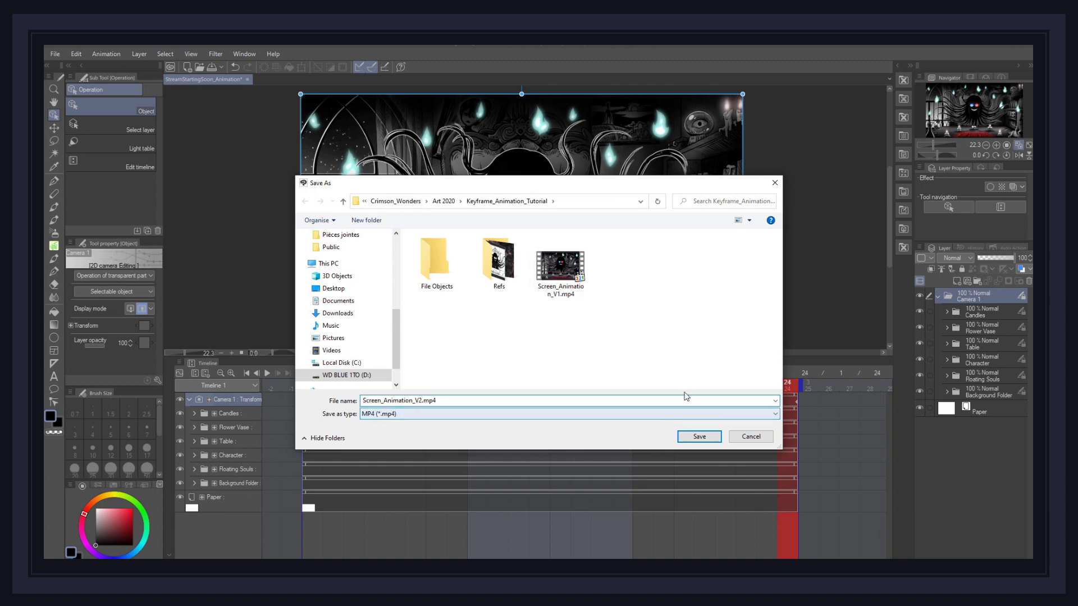
pyautogui.click(699, 437)
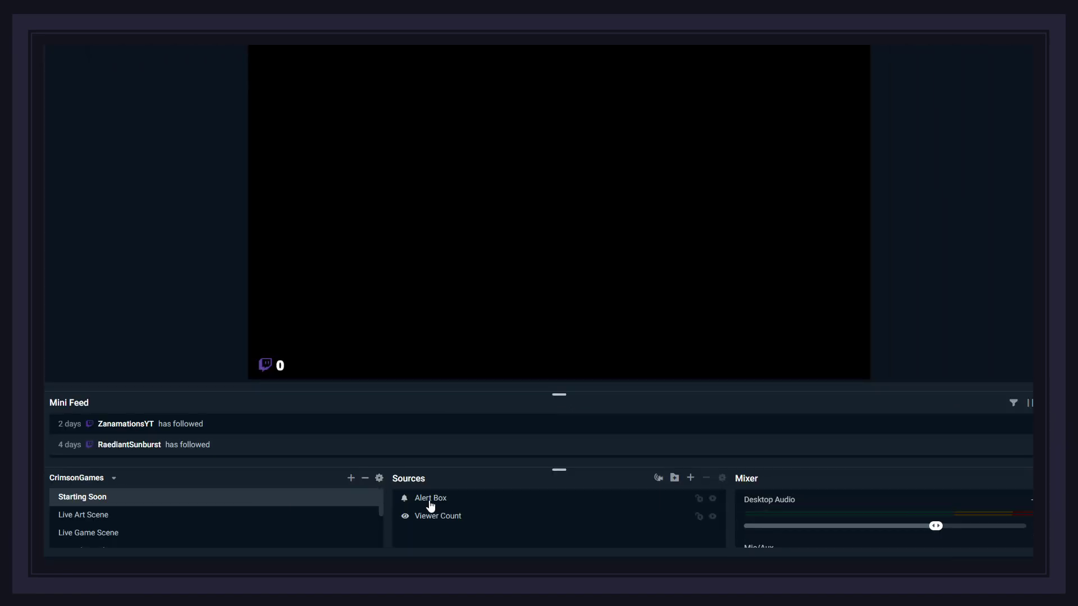
# Add a new Media Source named 'Screen Animation' to the Starting Soon scene
pyautogui.click(691, 478)
pyautogui.click(440, 310)
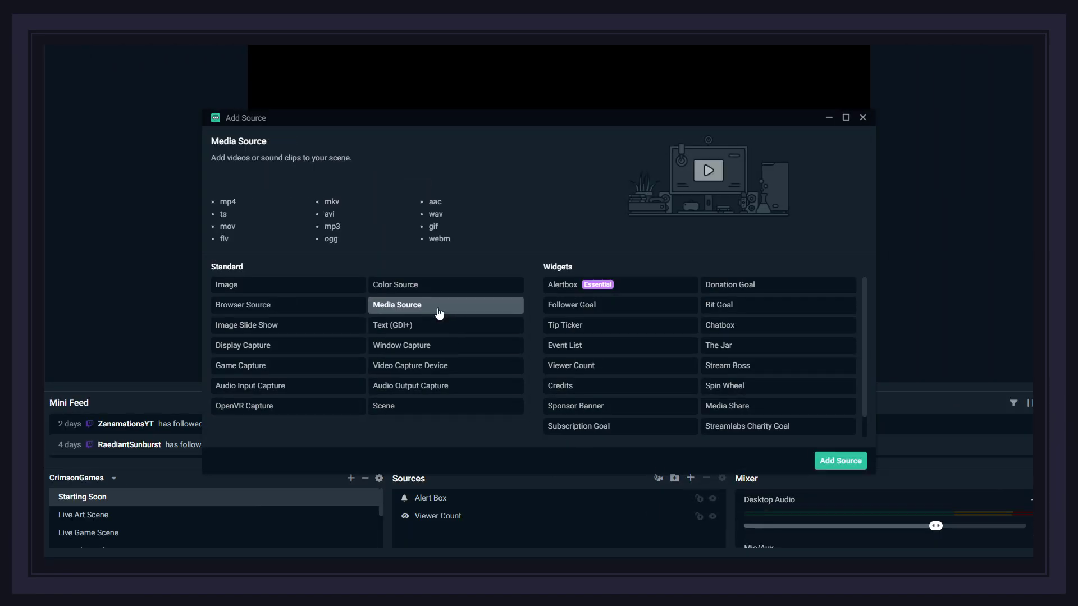
pyautogui.click(837, 462)
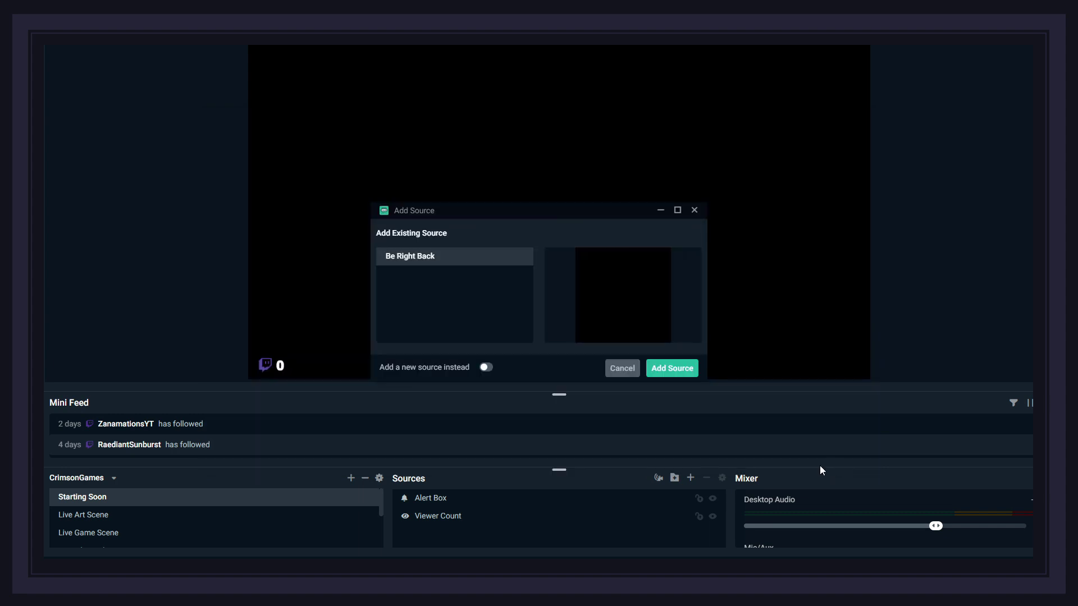
pyautogui.click(486, 368)
pyautogui.write('Screen Animation')
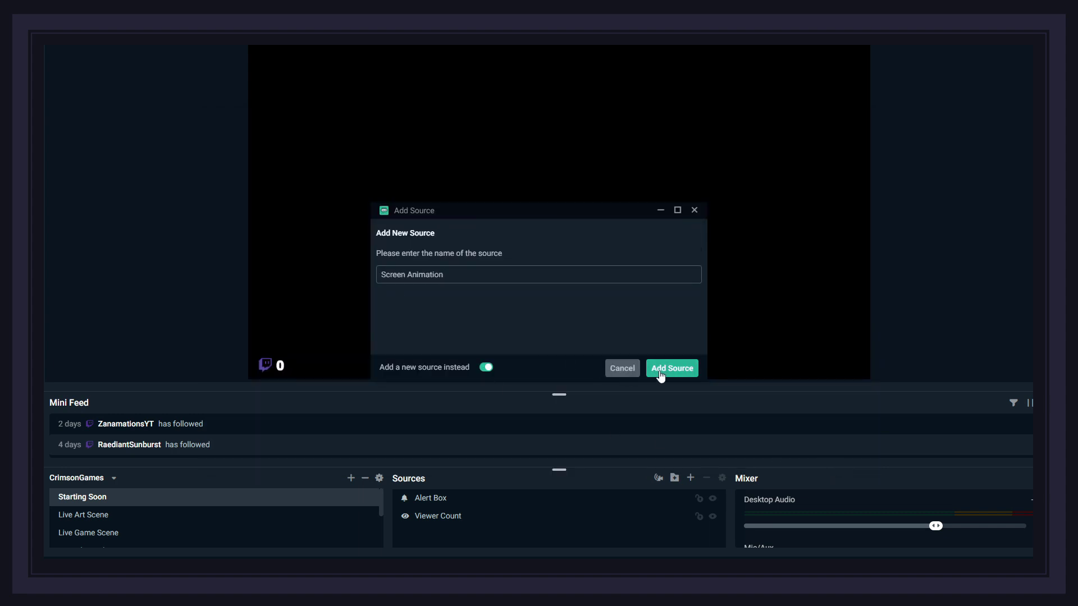
pyautogui.click(661, 370)
# Point the source to Screen_Animation_V4.mp4 with Loop enabled and apply the settings
pyautogui.click(679, 232)
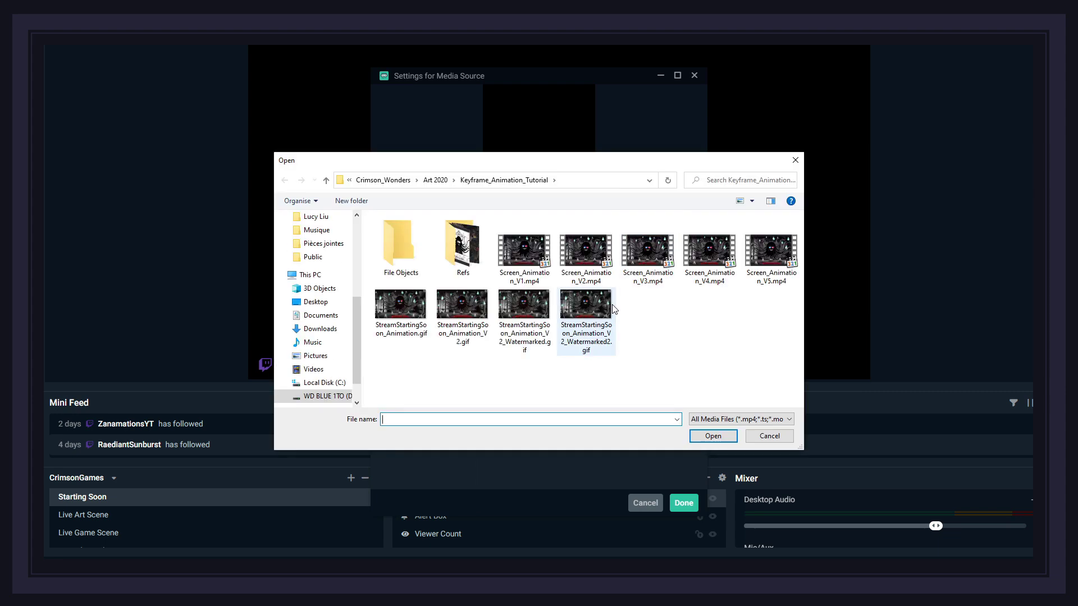
pyautogui.click(771, 252)
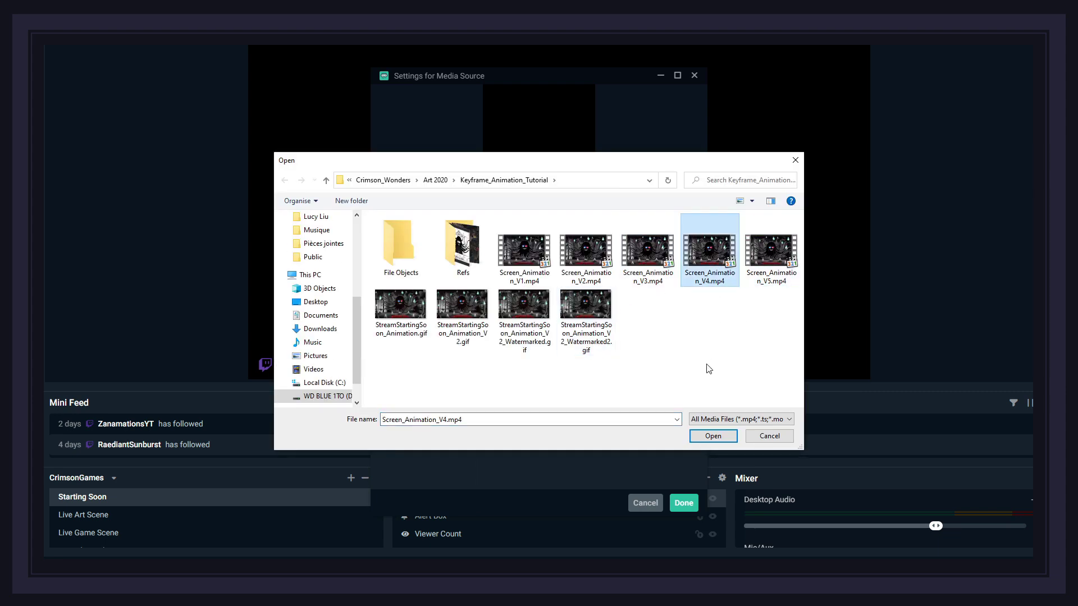
pyautogui.click(714, 436)
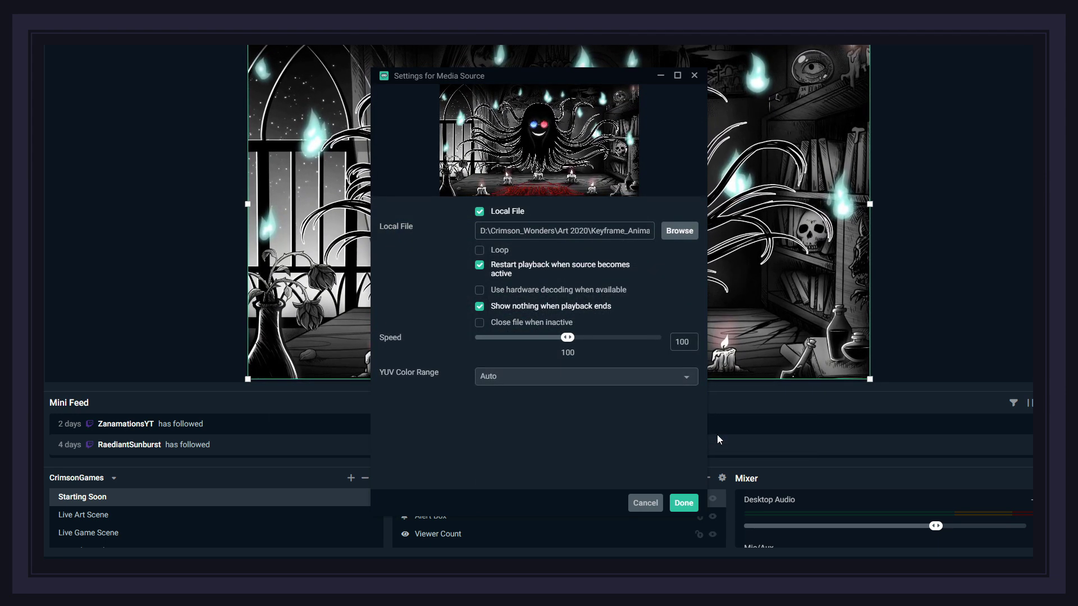
pyautogui.moveTo(550, 82); pyautogui.dragTo(847, 79)
pyautogui.click(774, 247)
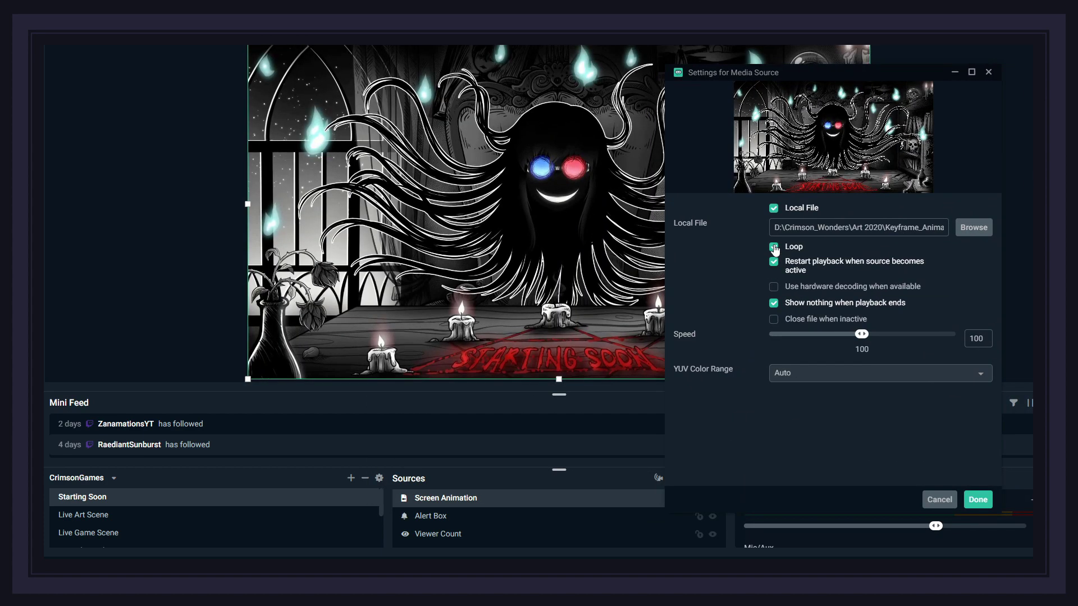
pyautogui.click(977, 500)
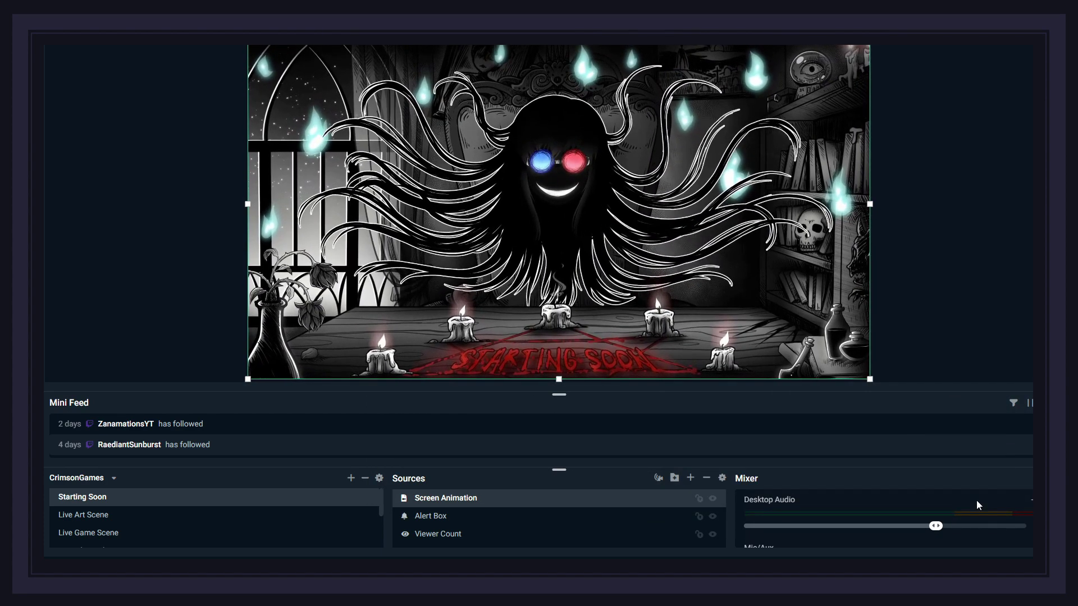